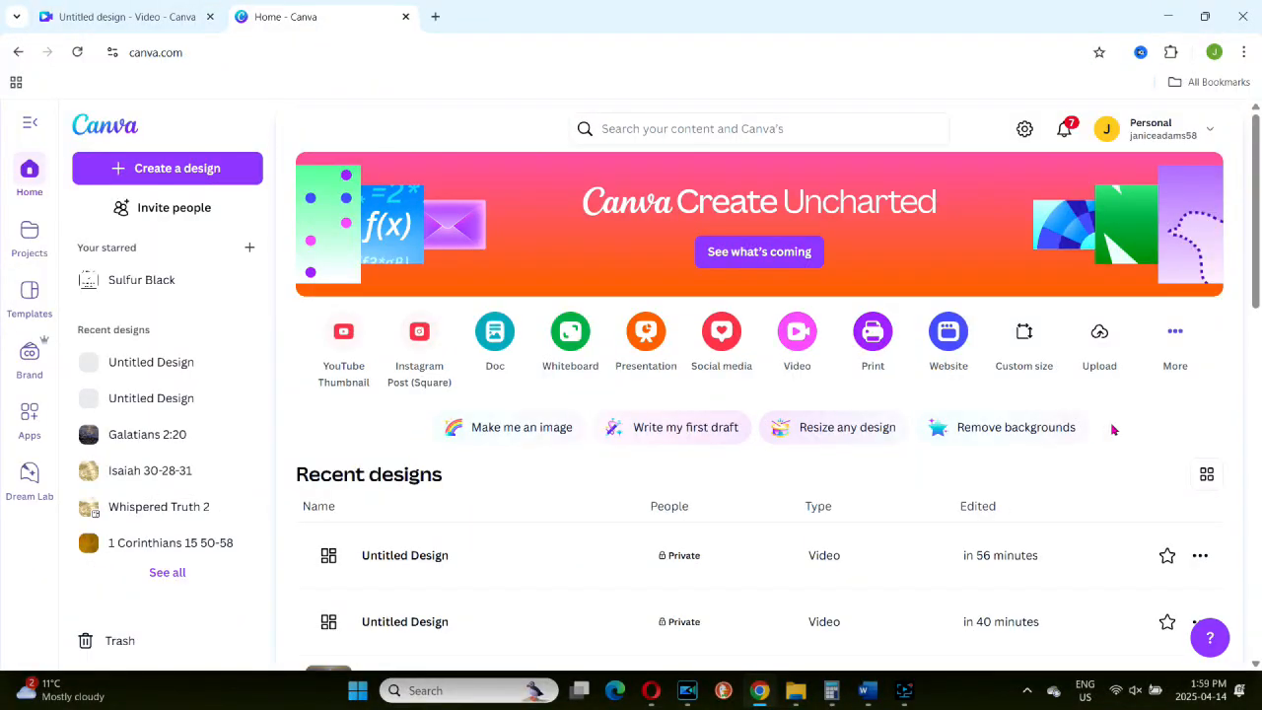
# Step: Browse the video formats offered for a new design
pyautogui.click(797, 331)
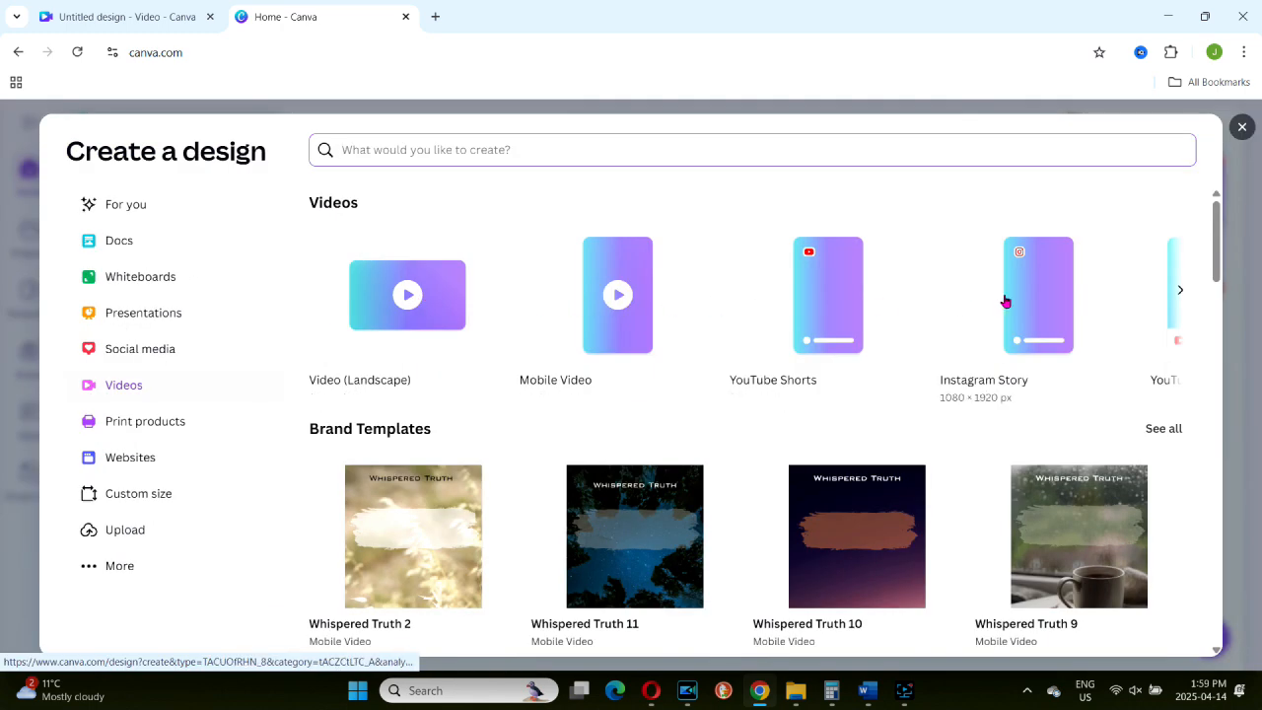
pyautogui.click(1178, 288)
pyautogui.click(1175, 287)
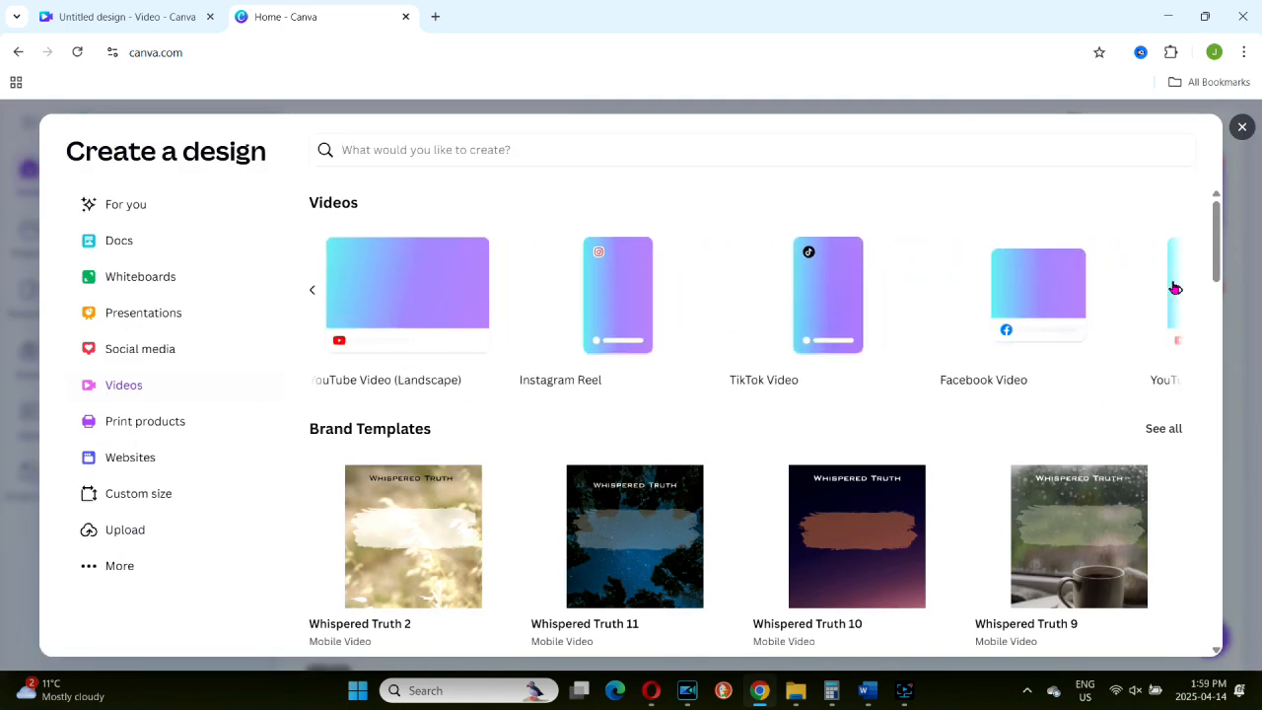
pyautogui.click(1175, 286)
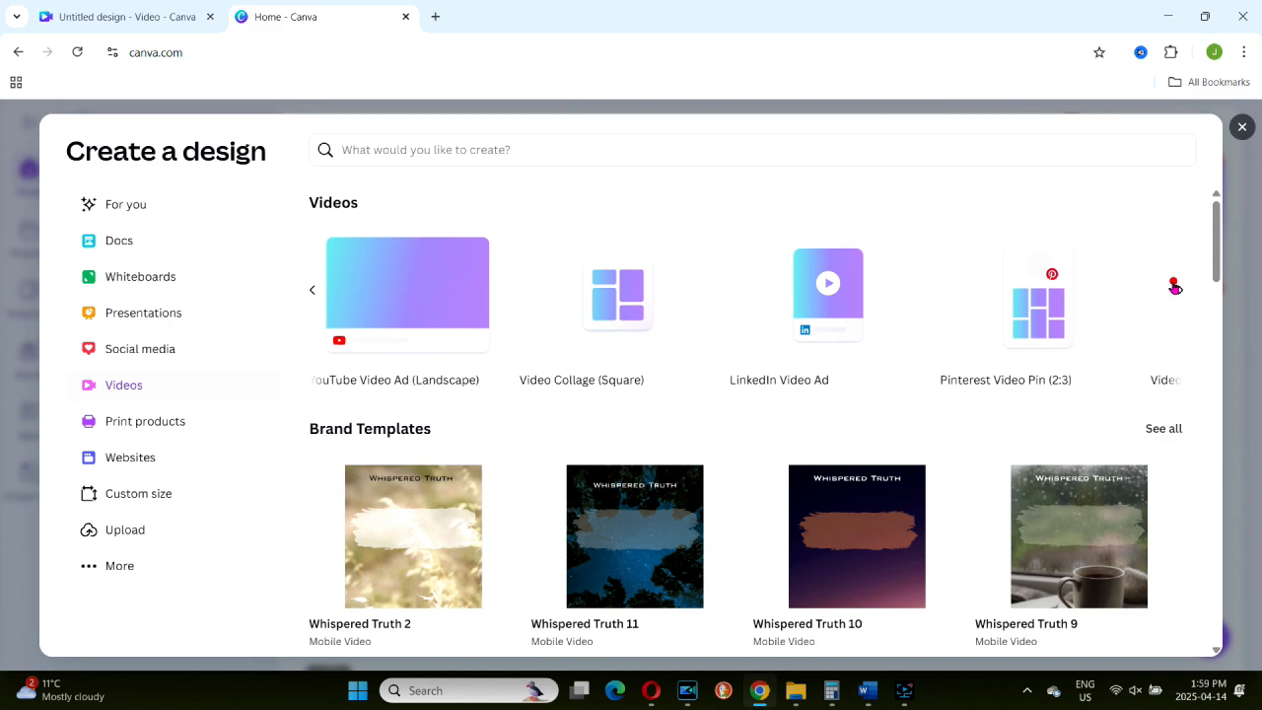
pyautogui.click(1175, 287)
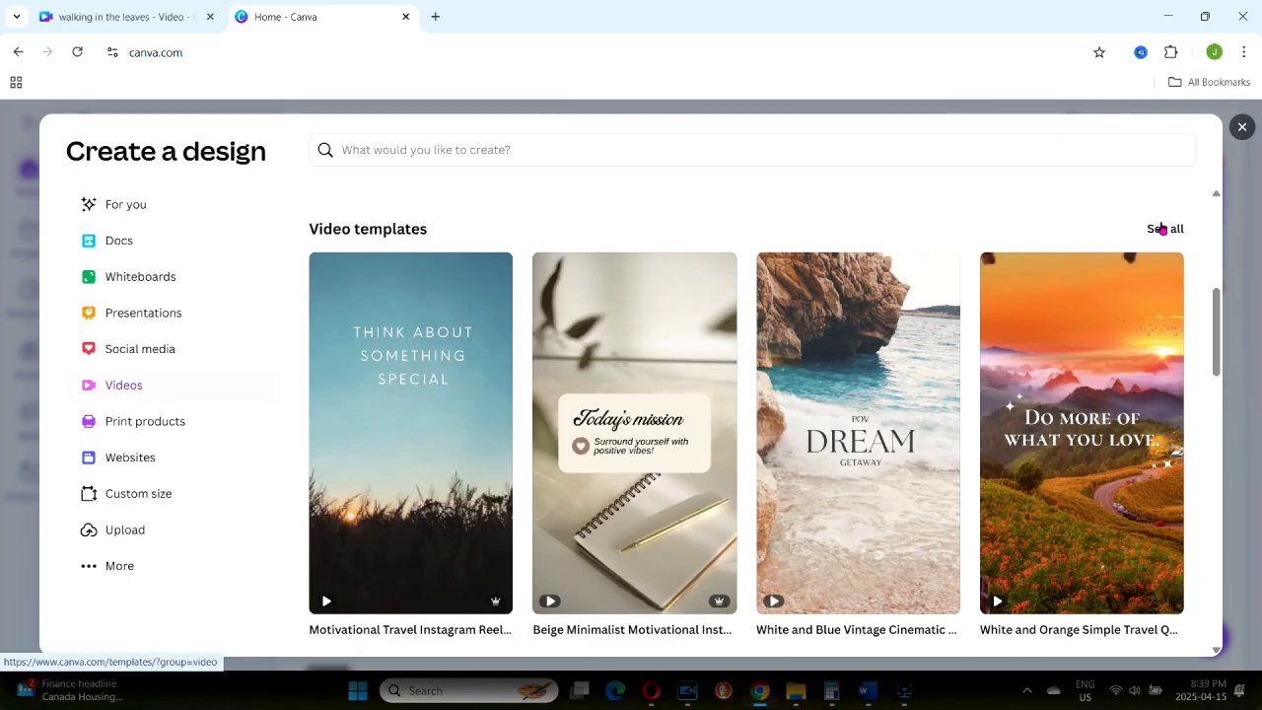
# Step: Open the full collection of video templates and look through it
pyautogui.moveTo(1218, 314); pyautogui.dragTo(1217, 315)
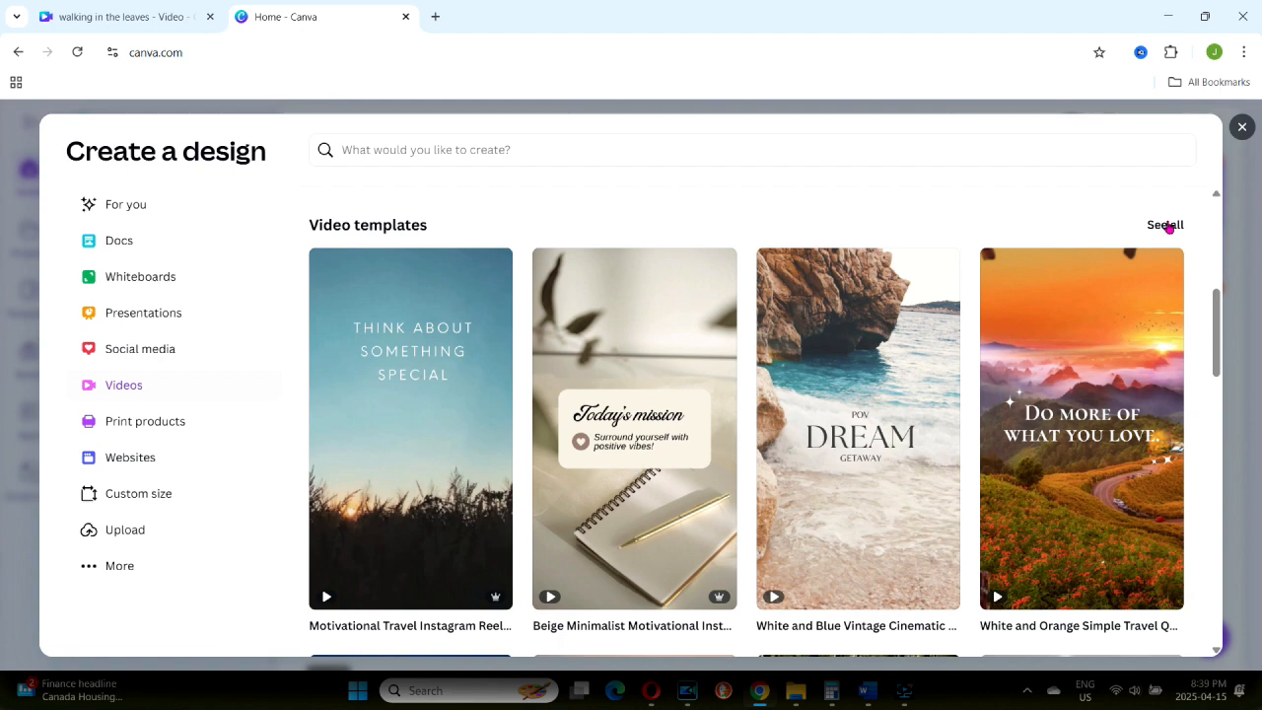
pyautogui.click(1165, 225)
pyautogui.scroll(-3, 1259, 280)
pyautogui.moveTo(1258, 281); pyautogui.dragTo(1259, 314)
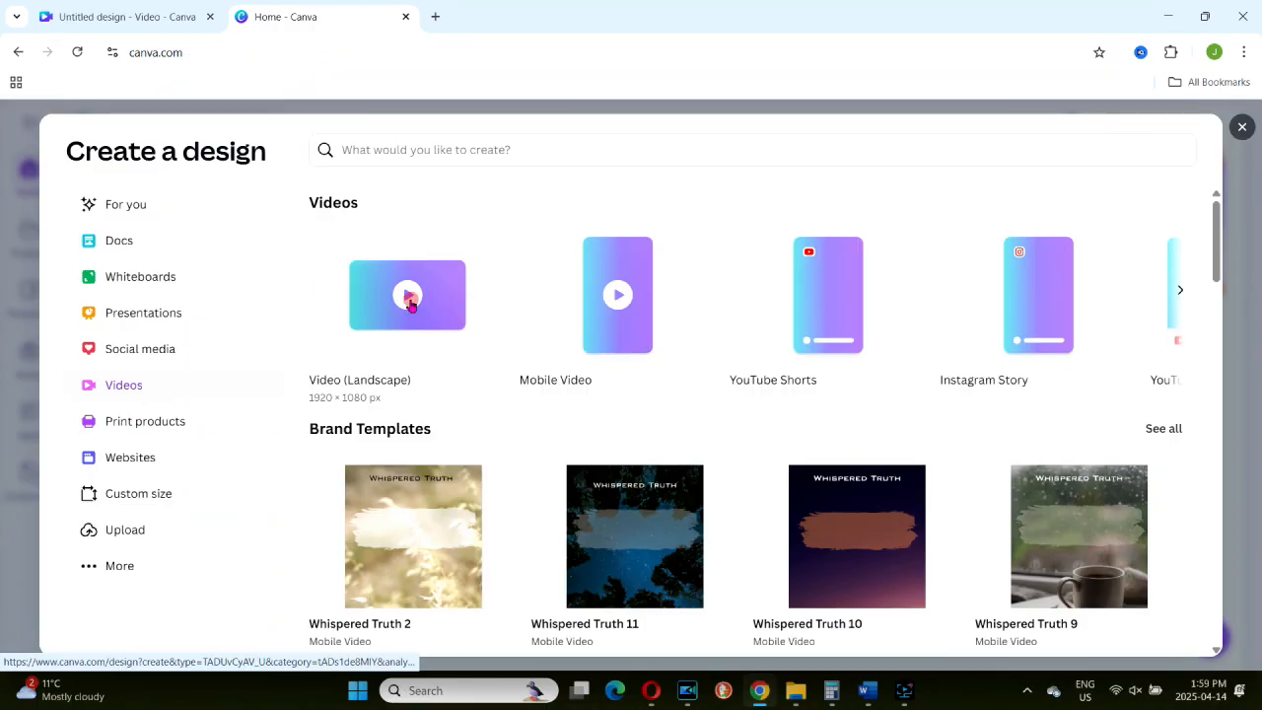
# Step: Create a blank Video (Landscape) design and switch its timeline's duration view off and back on
pyautogui.click(411, 304)
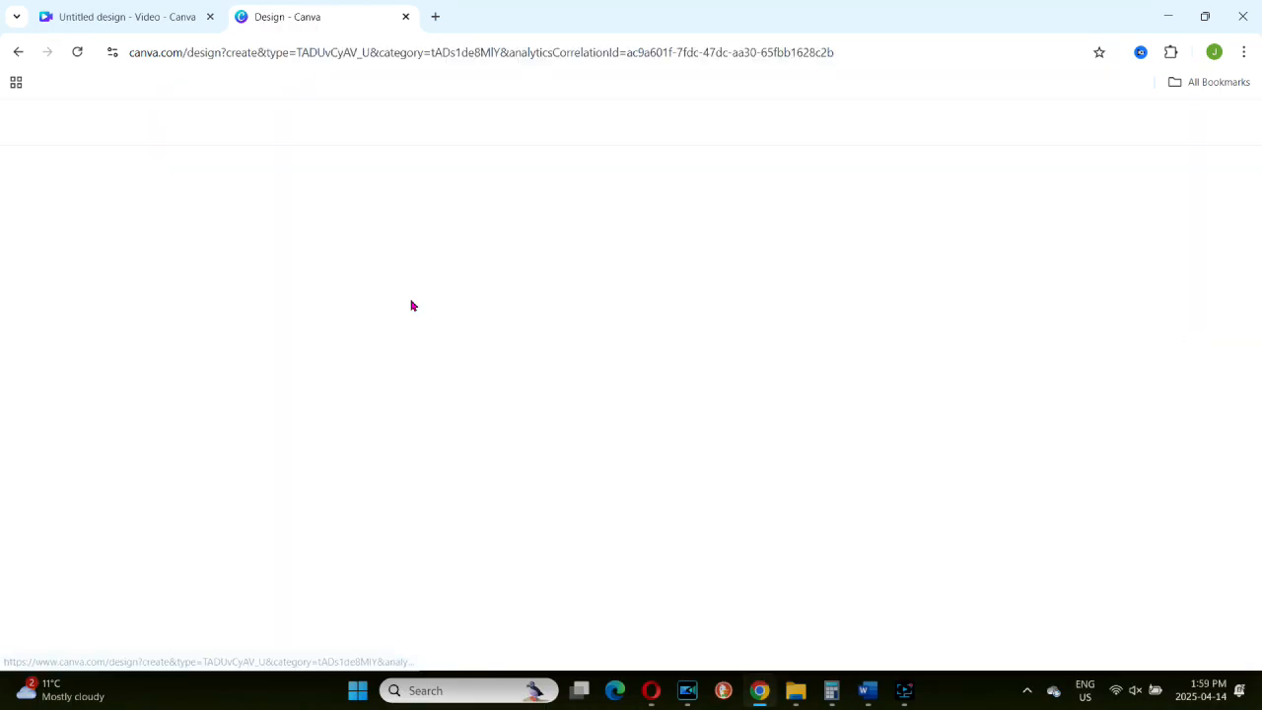
pyautogui.click(720, 331)
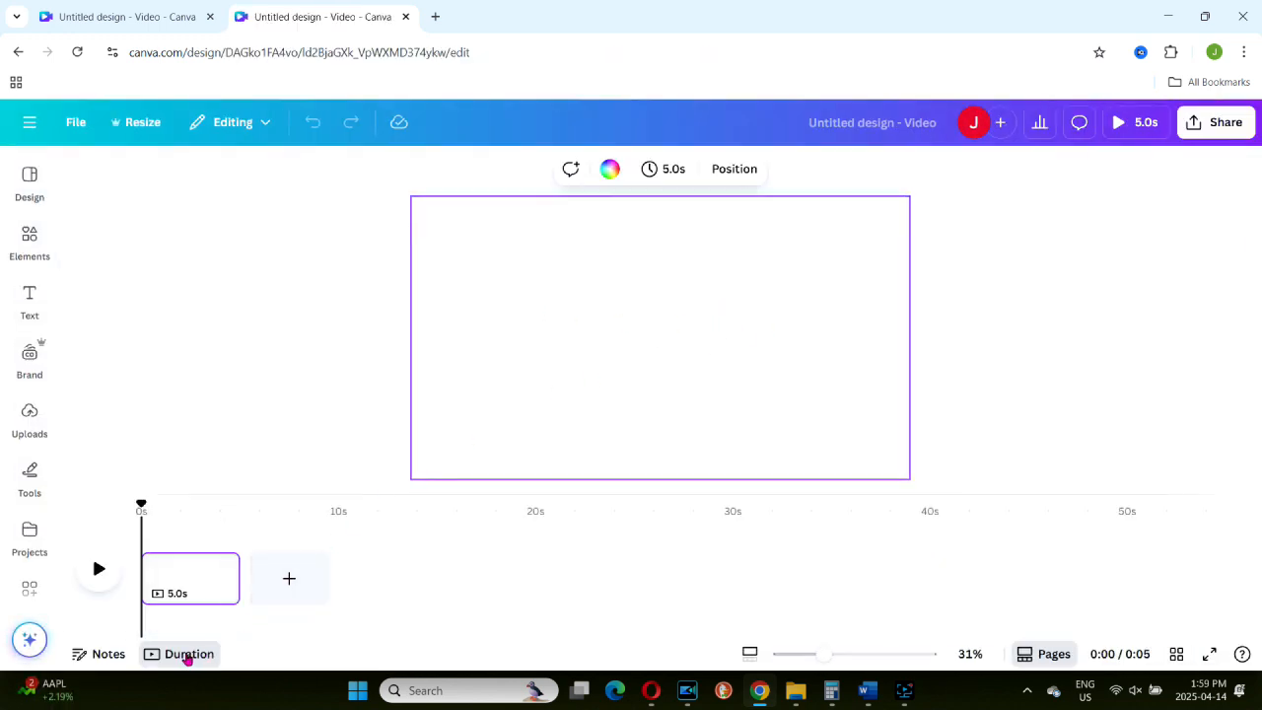
pyautogui.click(188, 656)
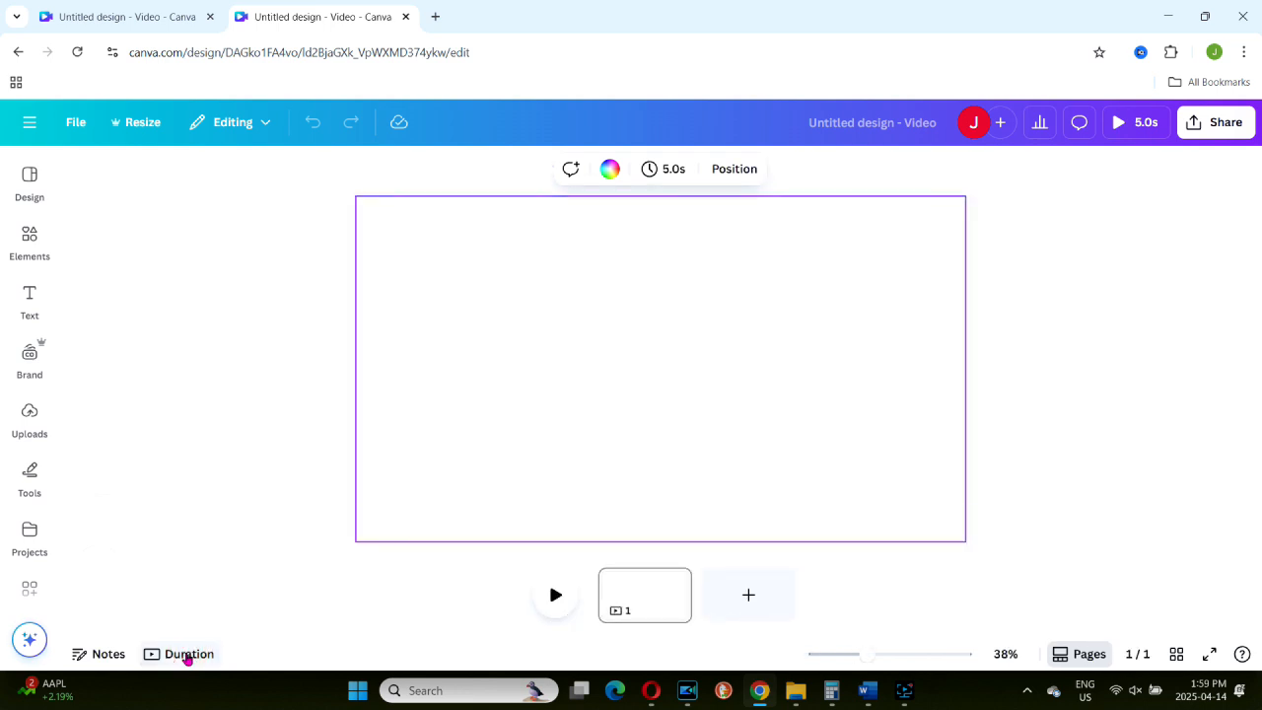
pyautogui.click(188, 655)
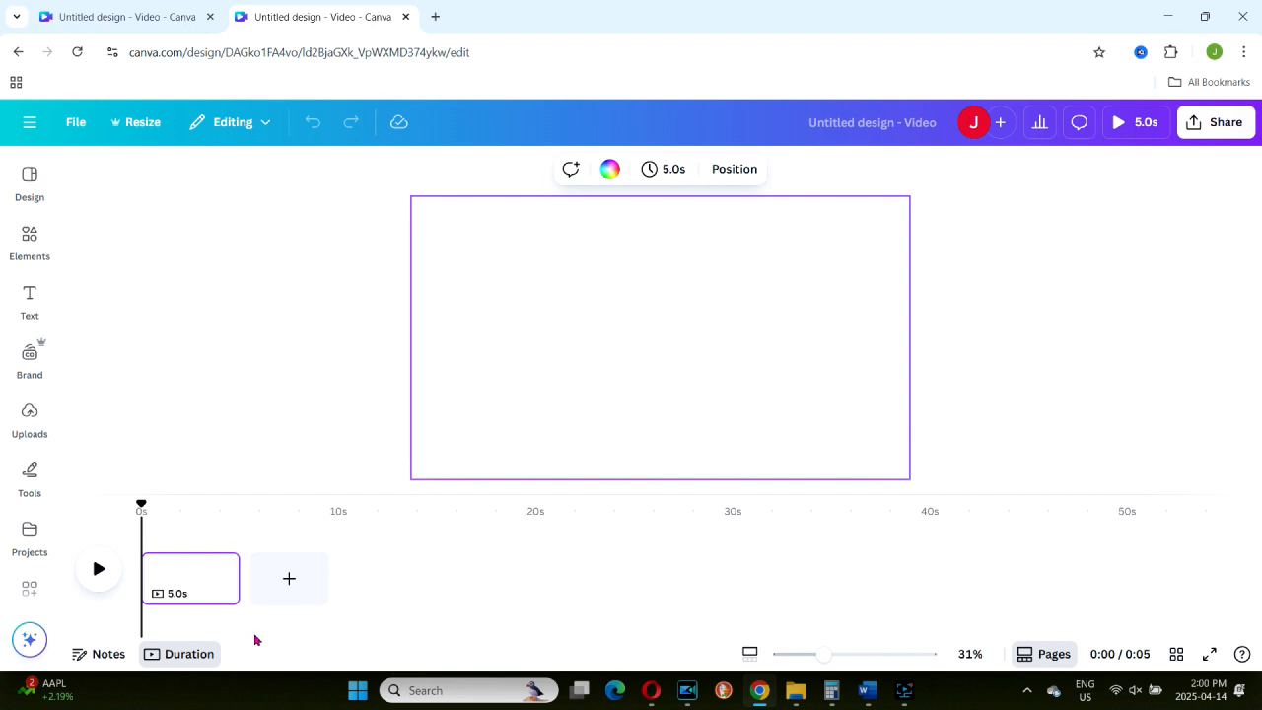
# Step: Open the notes for page 1 and close them without adding text
pyautogui.click(255, 640)
pyautogui.click(97, 651)
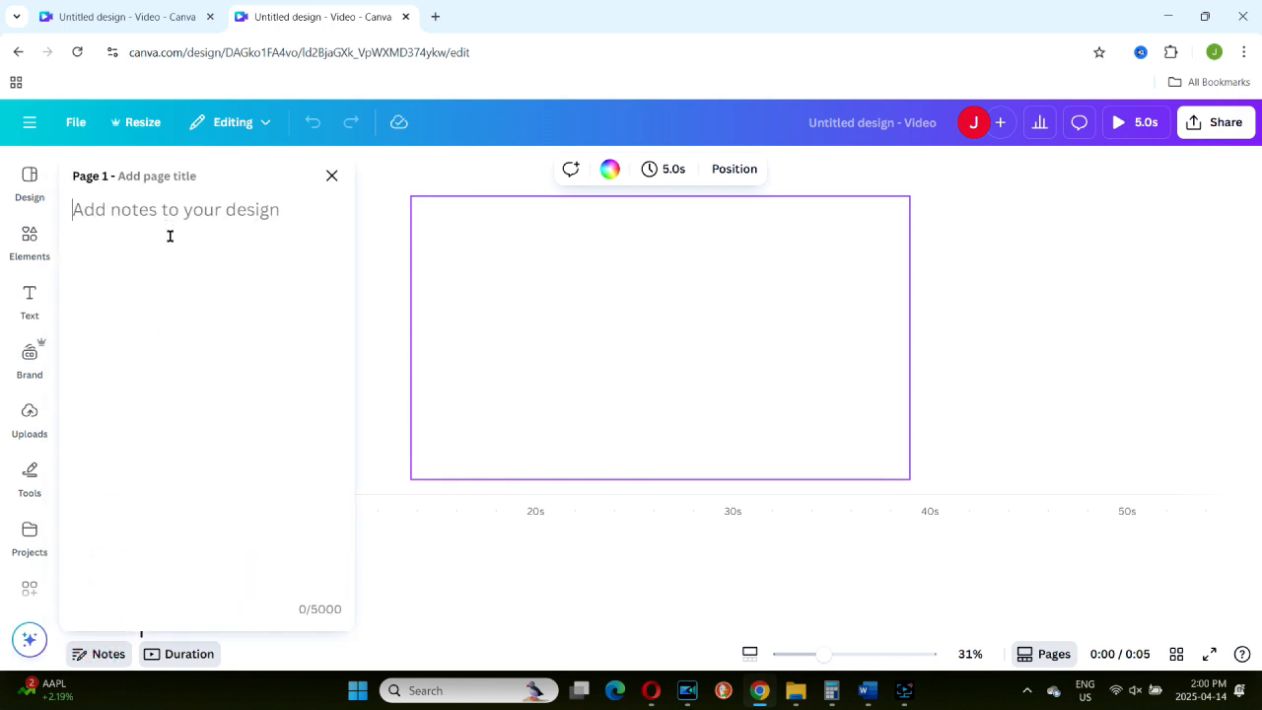
pyautogui.click(333, 175)
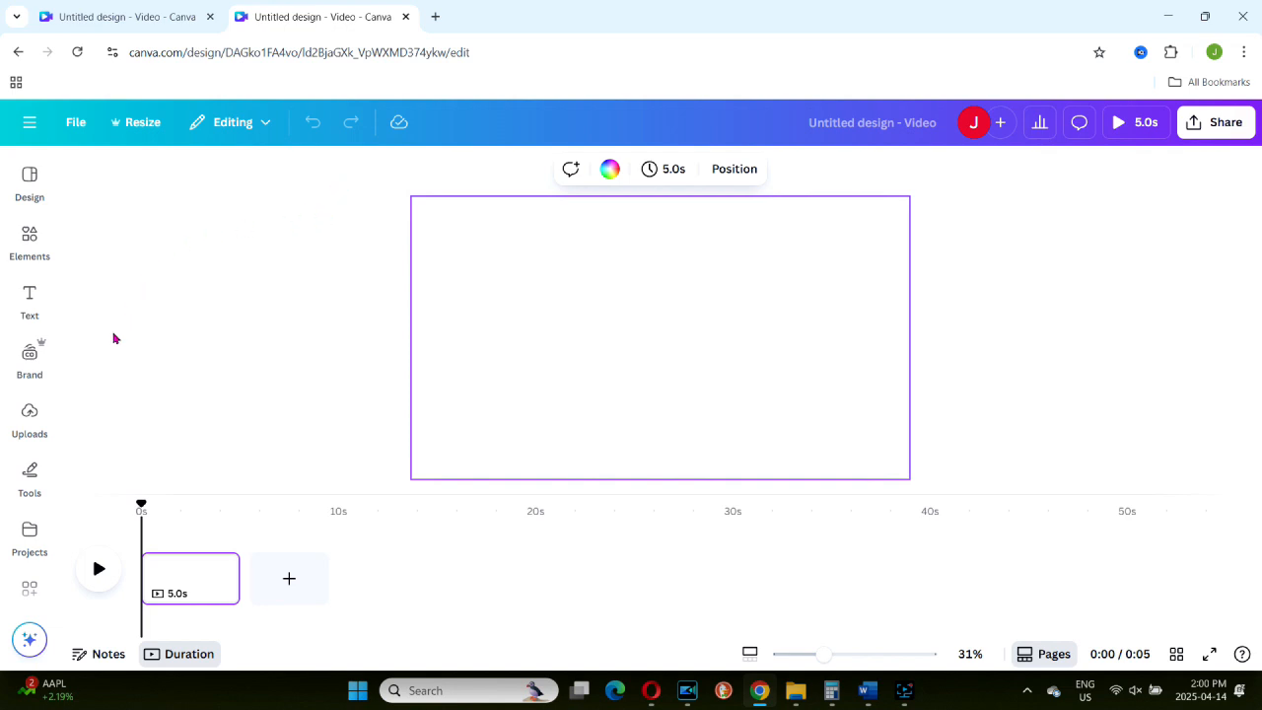
# Step: View the uploaded media and the file picker for uploading files, cancelling the picker and closing the uploads
pyautogui.click(30, 410)
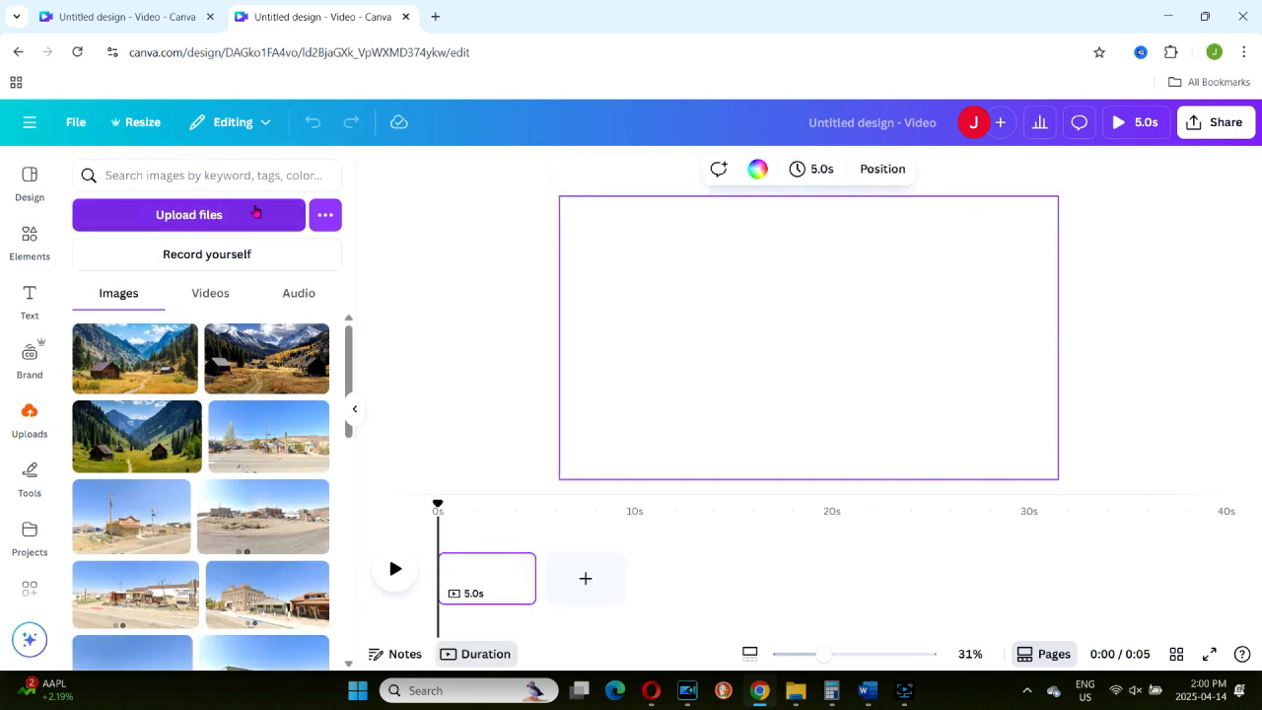
pyautogui.click(259, 211)
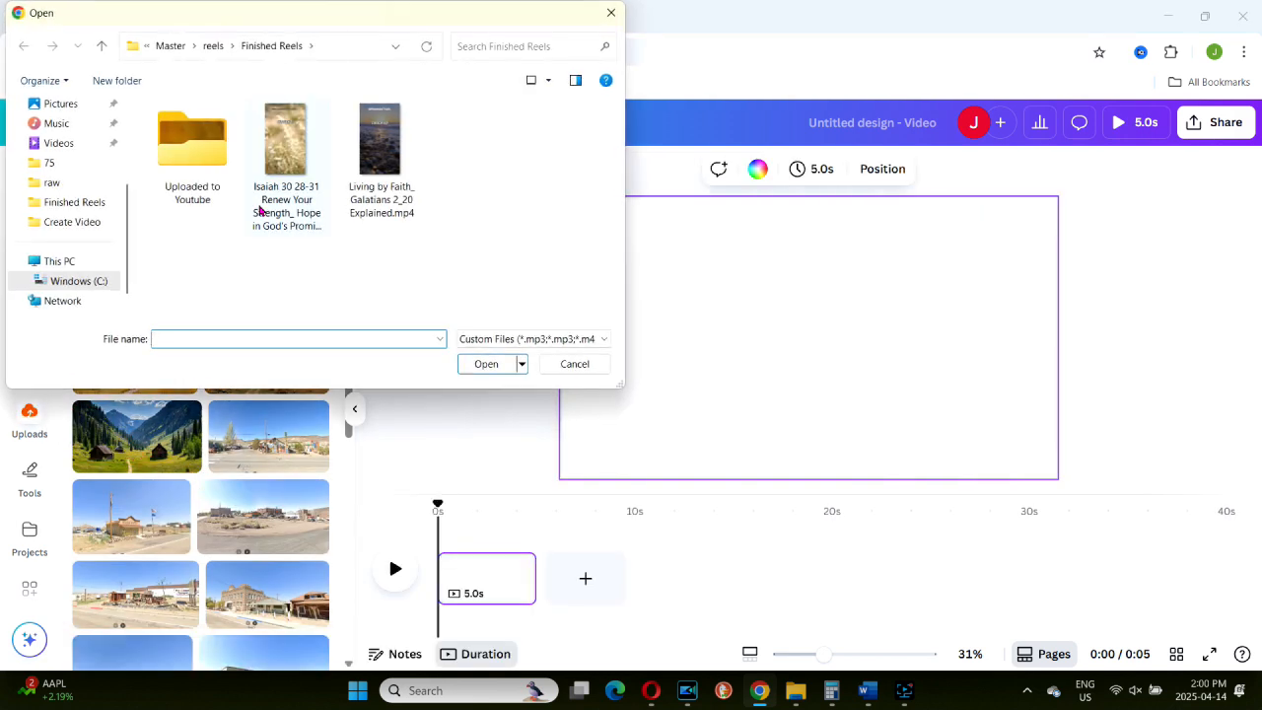
pyautogui.click(577, 365)
pyautogui.click(445, 285)
pyautogui.click(354, 405)
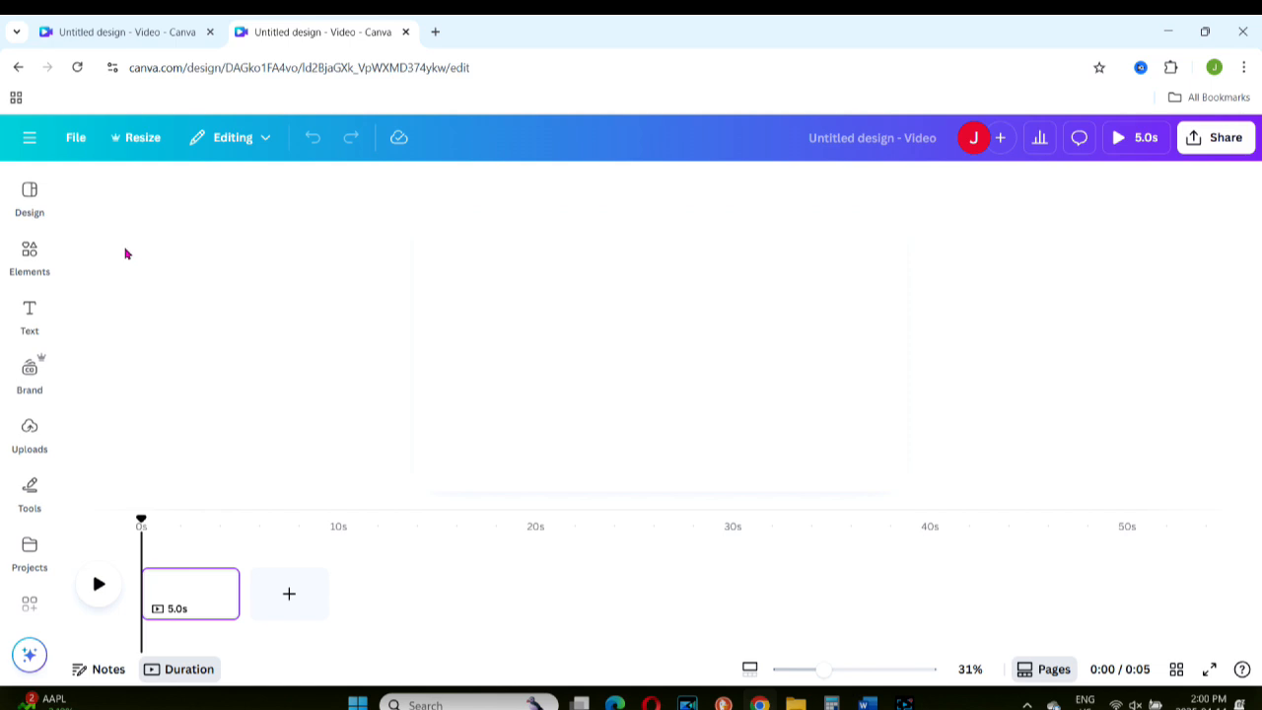
# Step: Show the full selection of stock videos among the elements
pyautogui.click(29, 250)
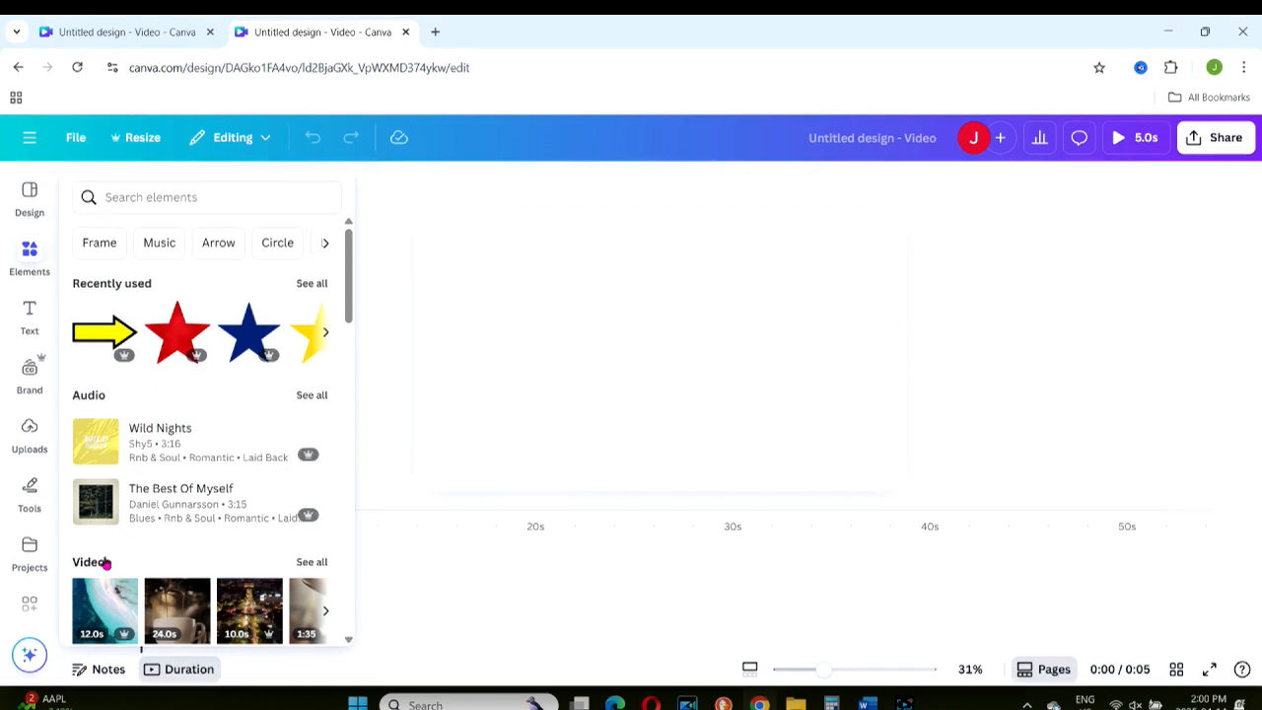
pyautogui.click(312, 561)
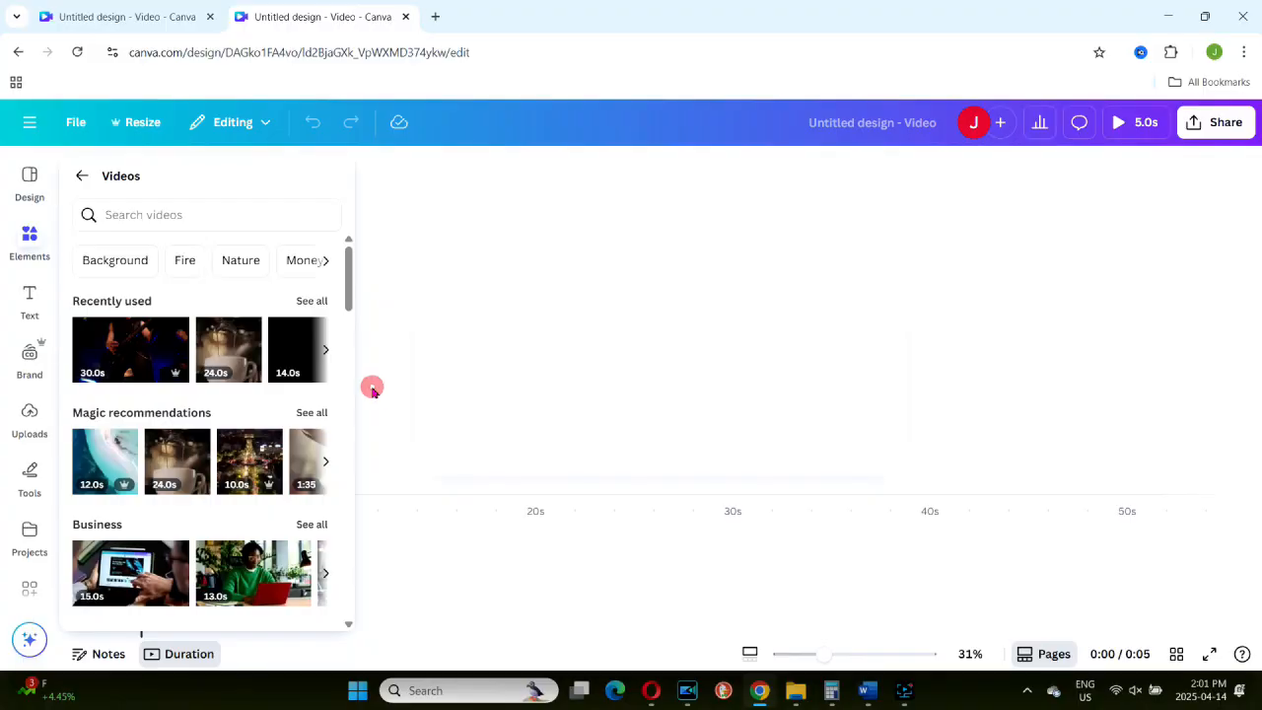
# Step: Search the apps for "video", open the Videos app and launch its Record Yourself option
pyautogui.click(30, 589)
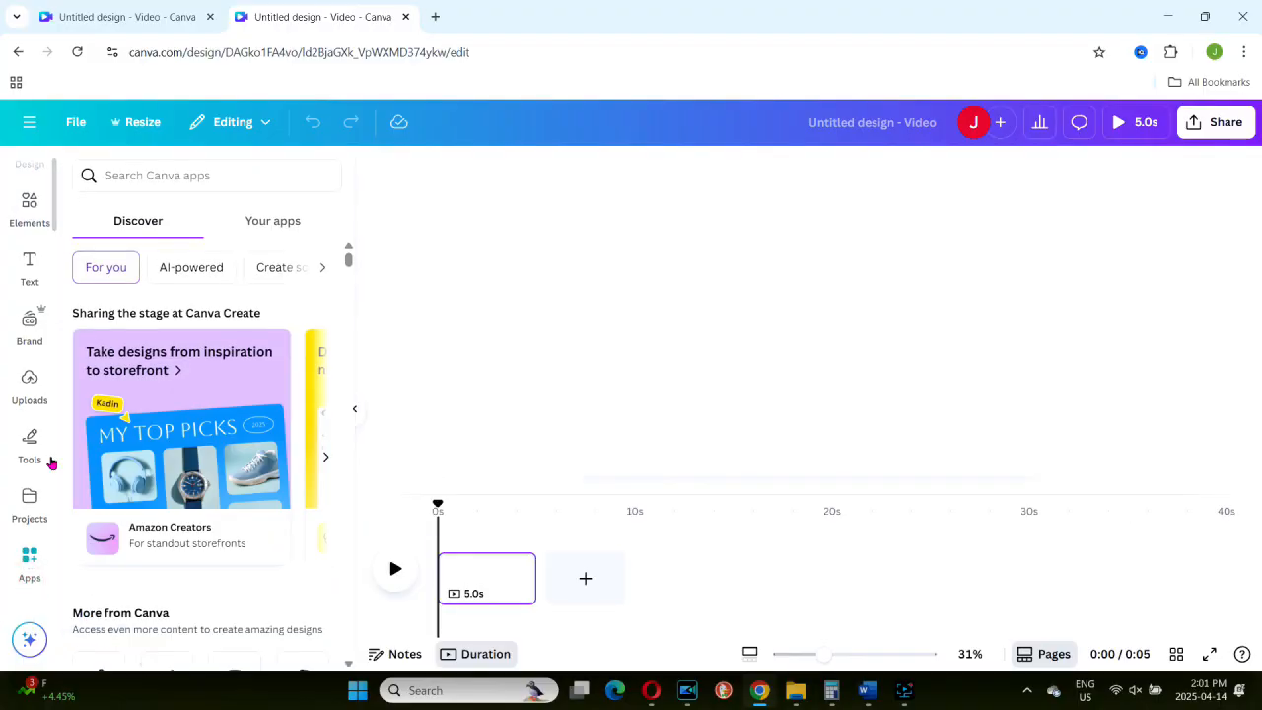
pyautogui.click(183, 176)
pyautogui.write('video')
pyautogui.press('Return')
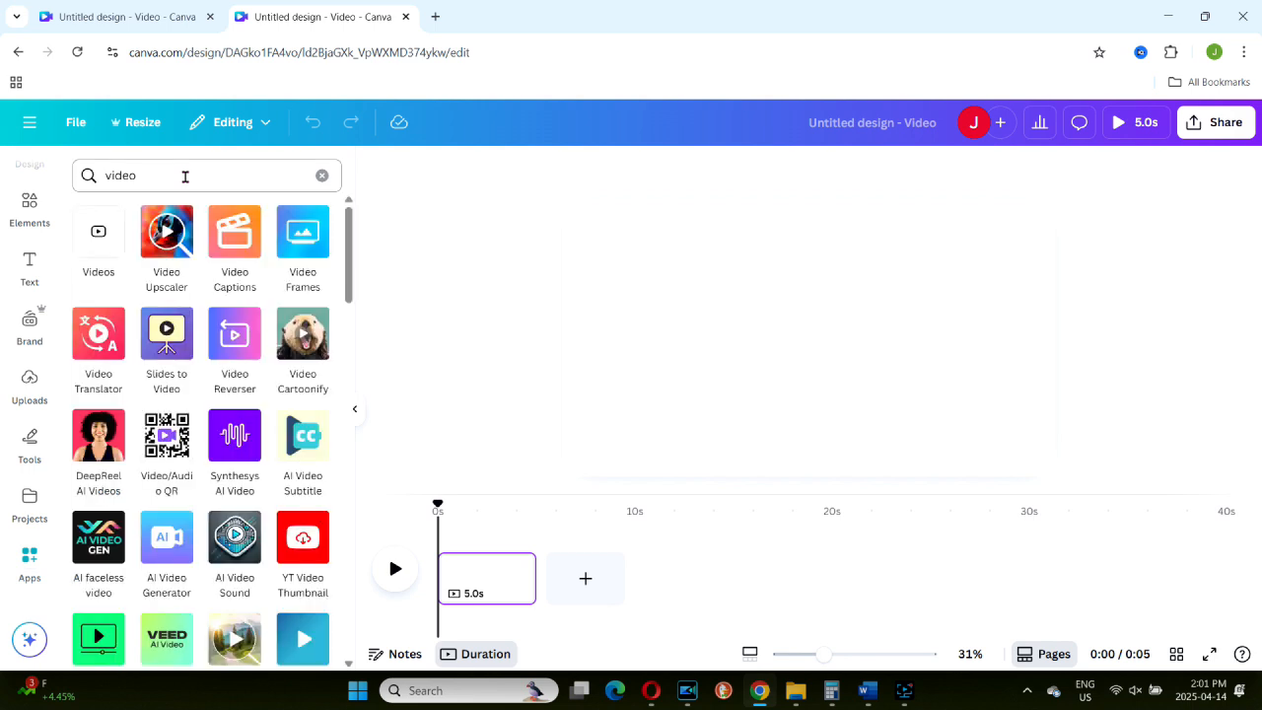
pyautogui.click(98, 237)
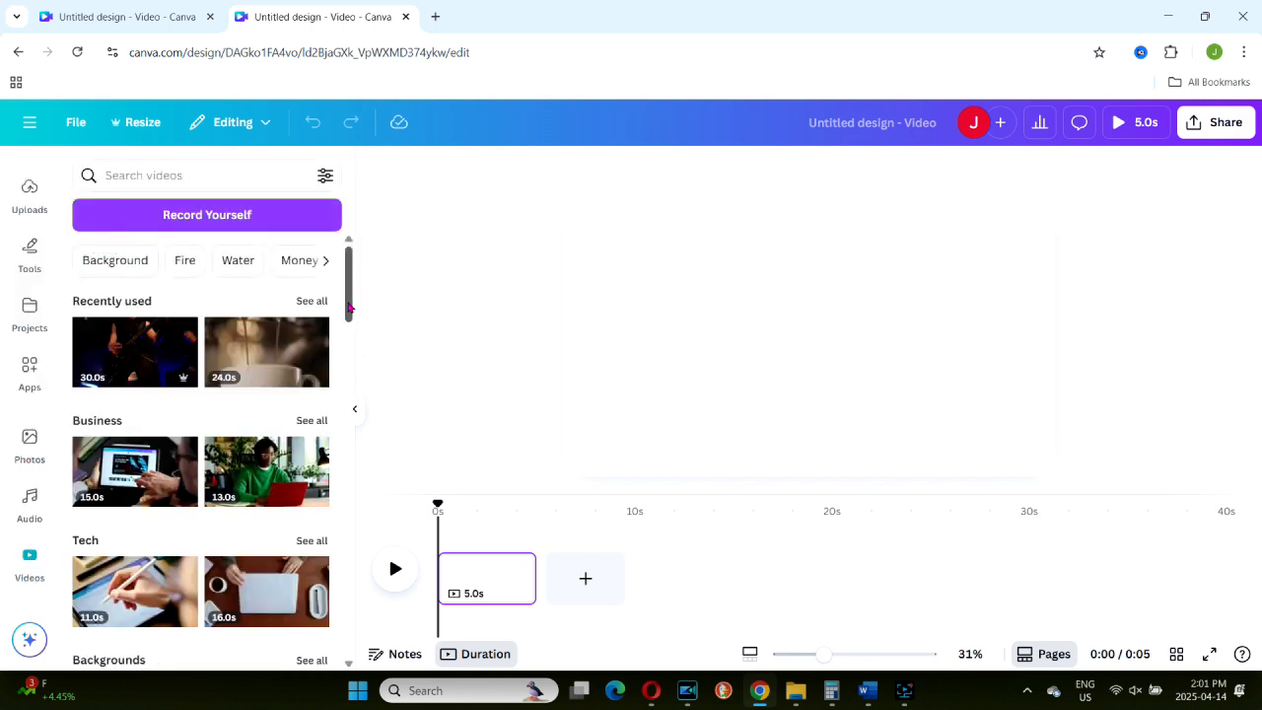
pyautogui.moveTo(348, 305)
pyautogui.mouseDown()
pyautogui.moveTo(348, 328)
pyautogui.moveTo(349, 305)
pyautogui.mouseUp()
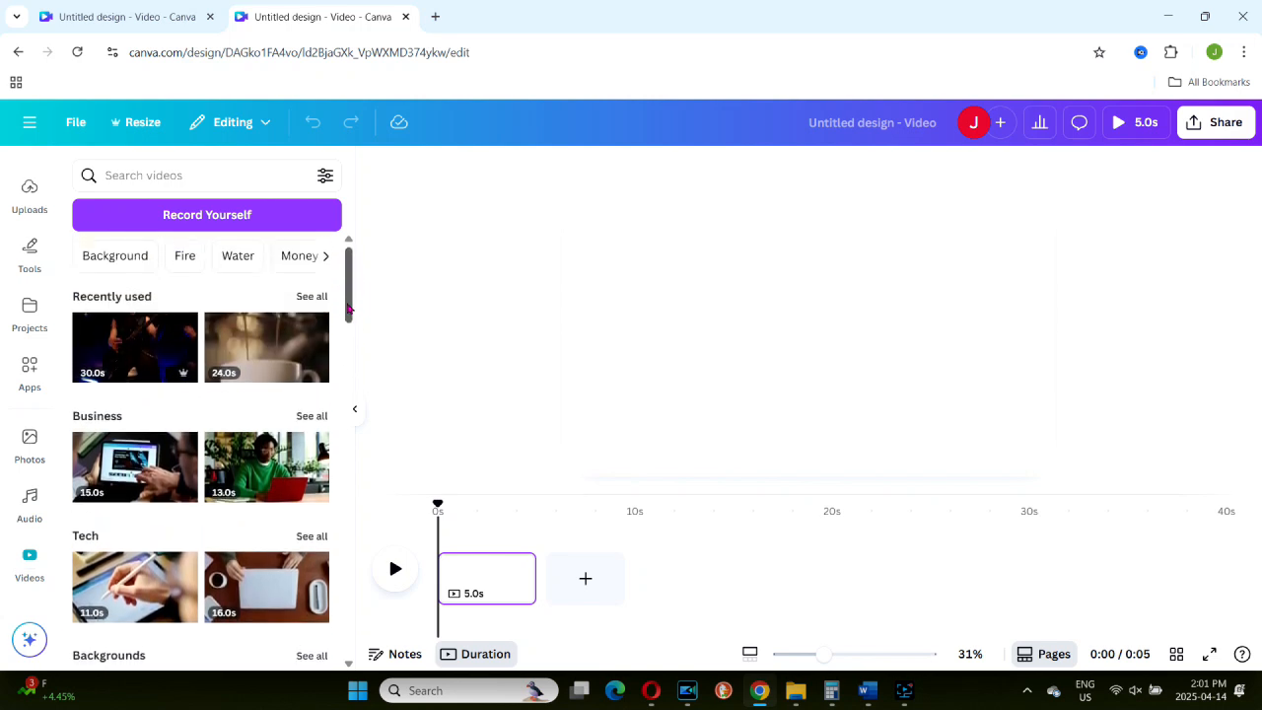
pyautogui.click(263, 209)
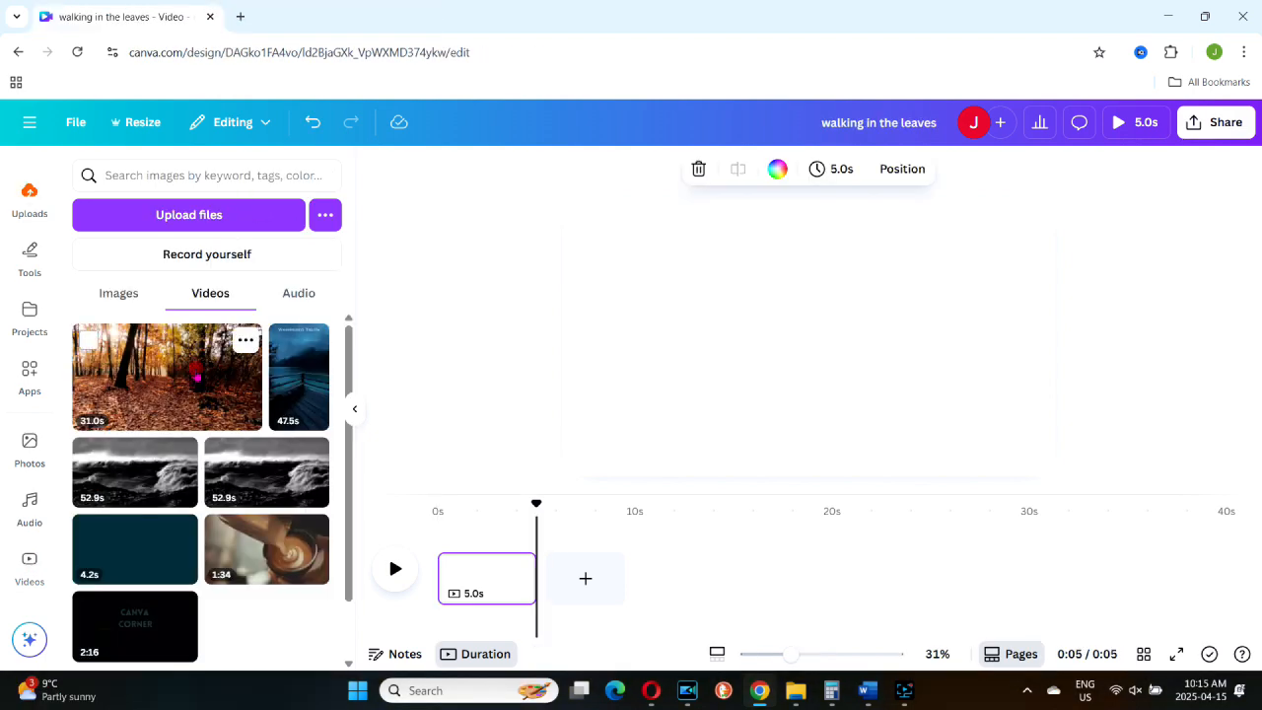
# Step: Add the uploaded 31.0s autumn forest video to the page and enlarge it to nearly fill the page
pyautogui.moveTo(197, 377); pyautogui.dragTo(690, 254)
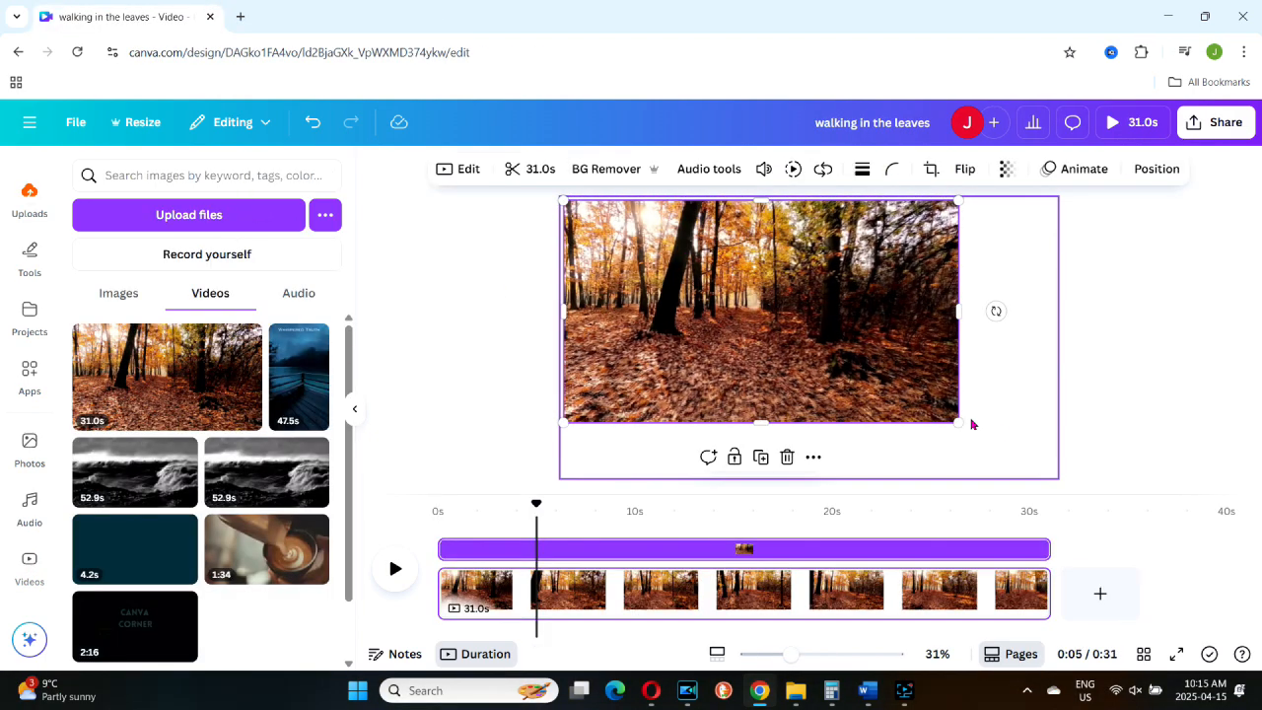
pyautogui.moveTo(962, 425); pyautogui.dragTo(1055, 474)
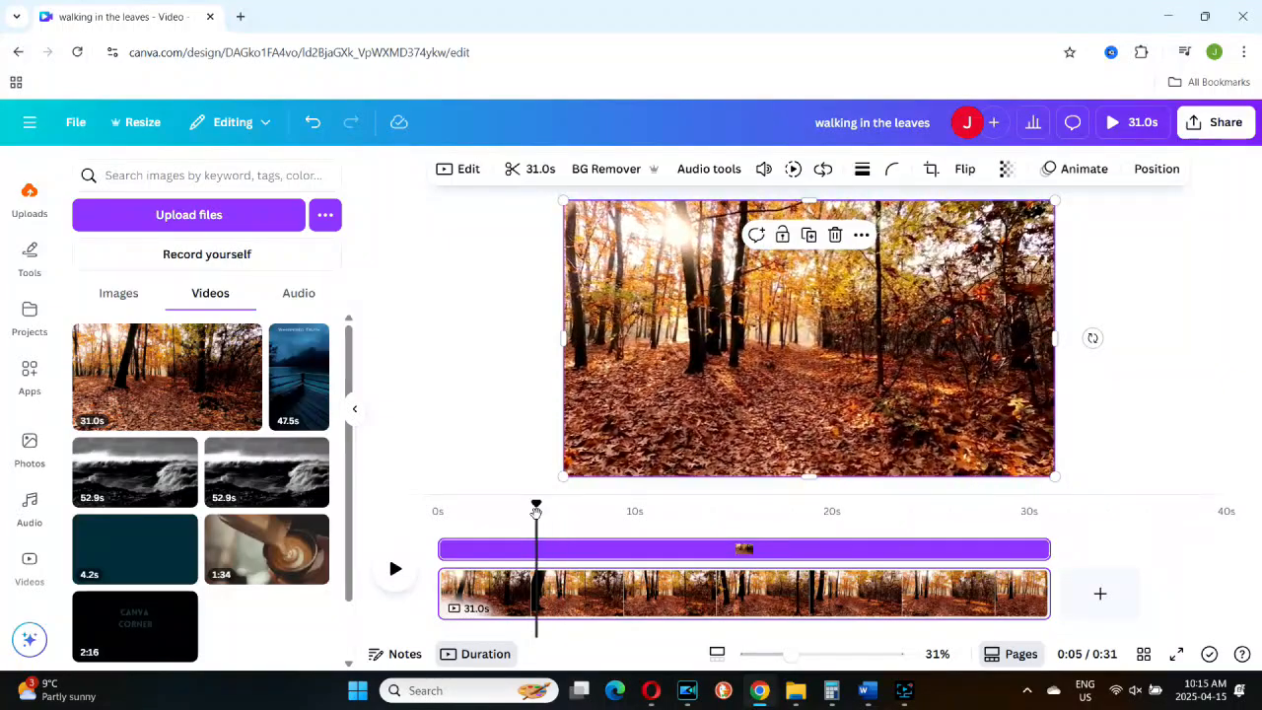
# Step: Preview the forest video from its beginning for a few seconds and pause it
pyautogui.moveTo(533, 514); pyautogui.dragTo(442, 513)
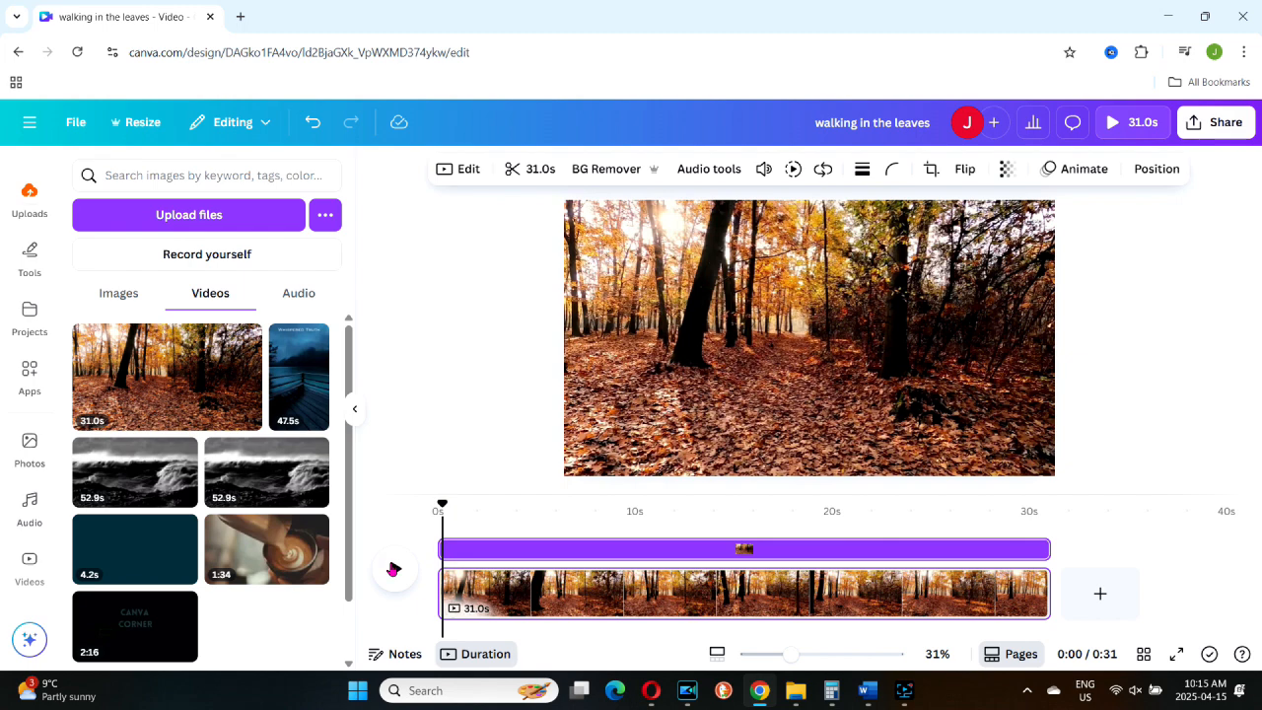
pyautogui.click(394, 569)
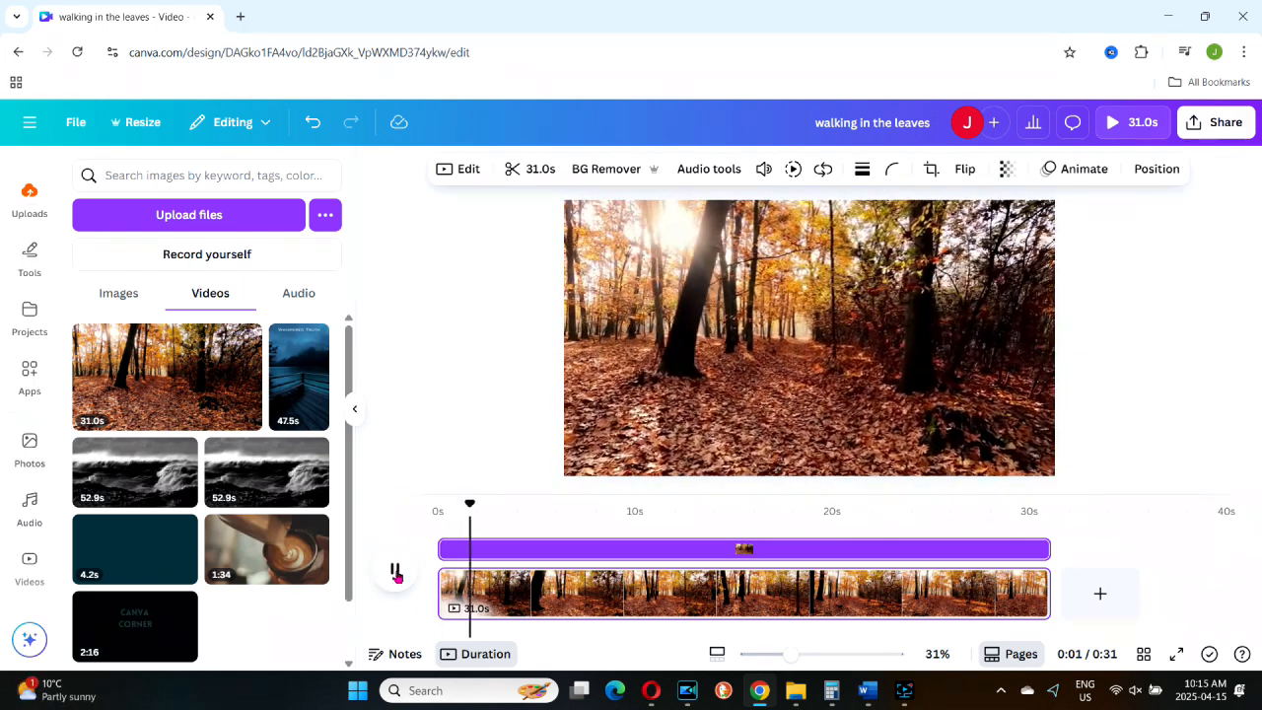
pyautogui.click(392, 572)
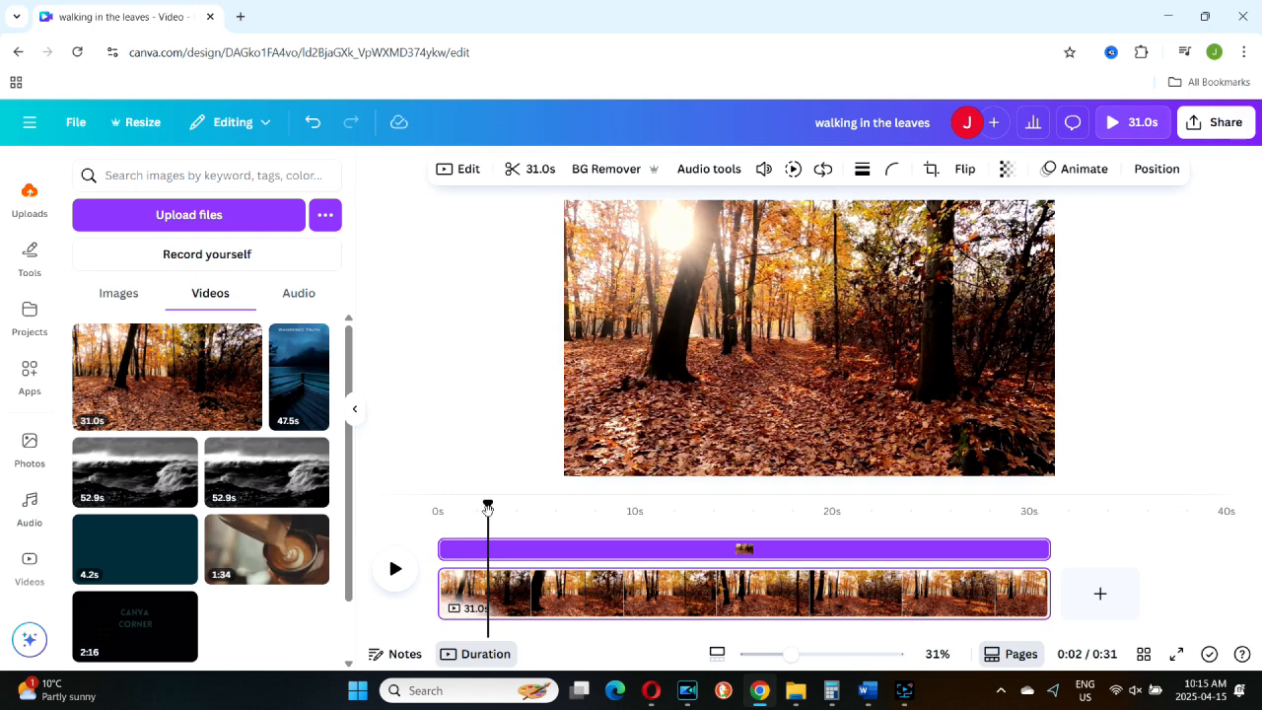
# Step: Split the forest video page at about 12.6 s on the timeline
pyautogui.moveTo(487, 507); pyautogui.dragTo(713, 522)
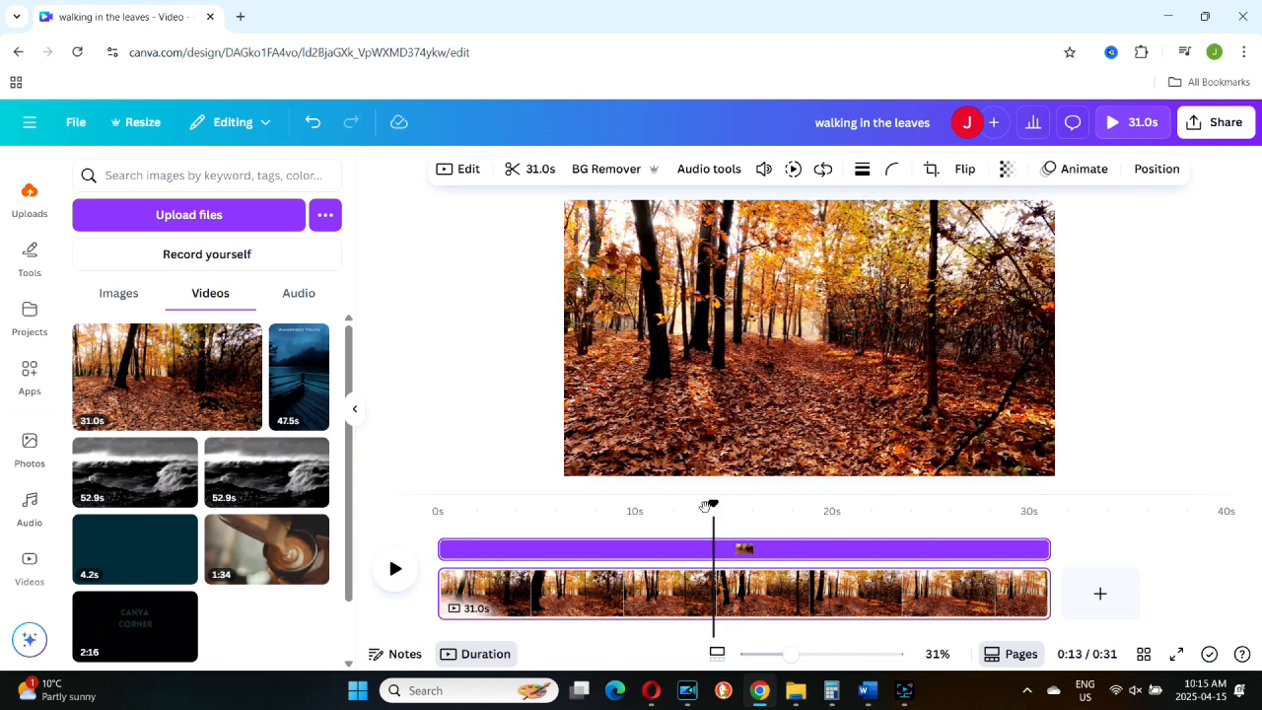
pyautogui.moveTo(708, 506); pyautogui.dragTo(668, 520)
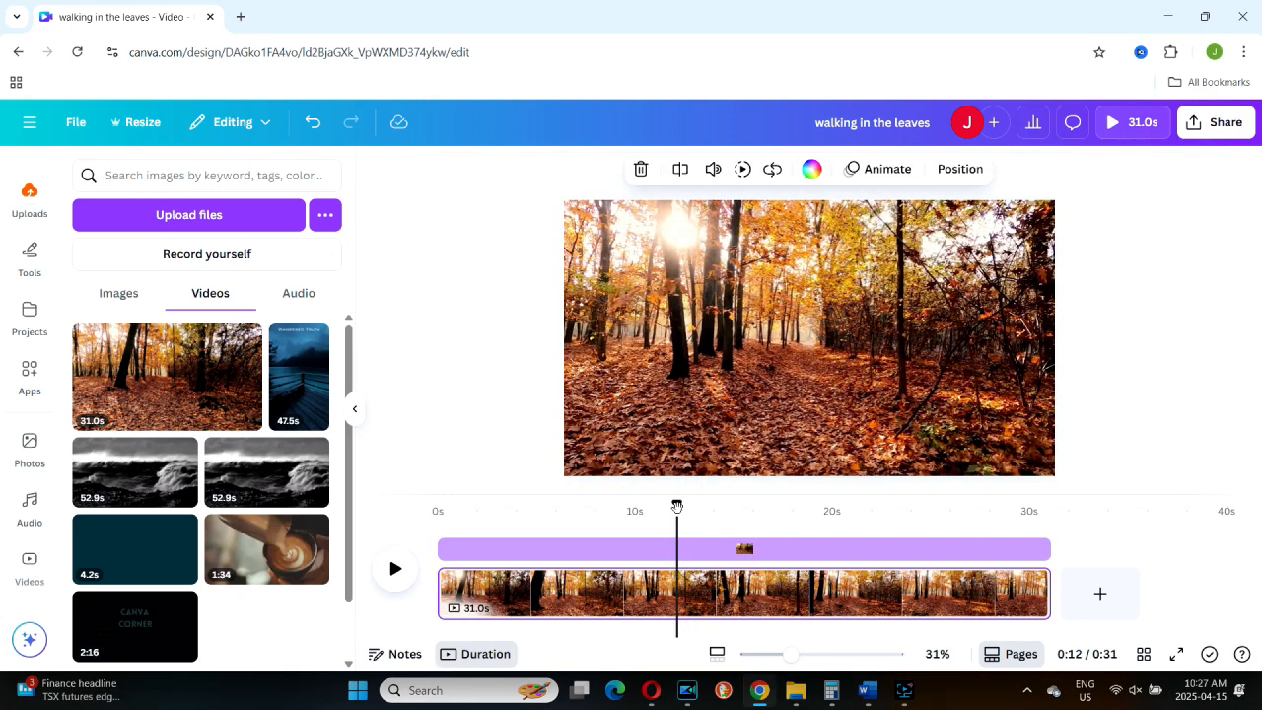
pyautogui.moveTo(676, 507); pyautogui.dragTo(687, 504)
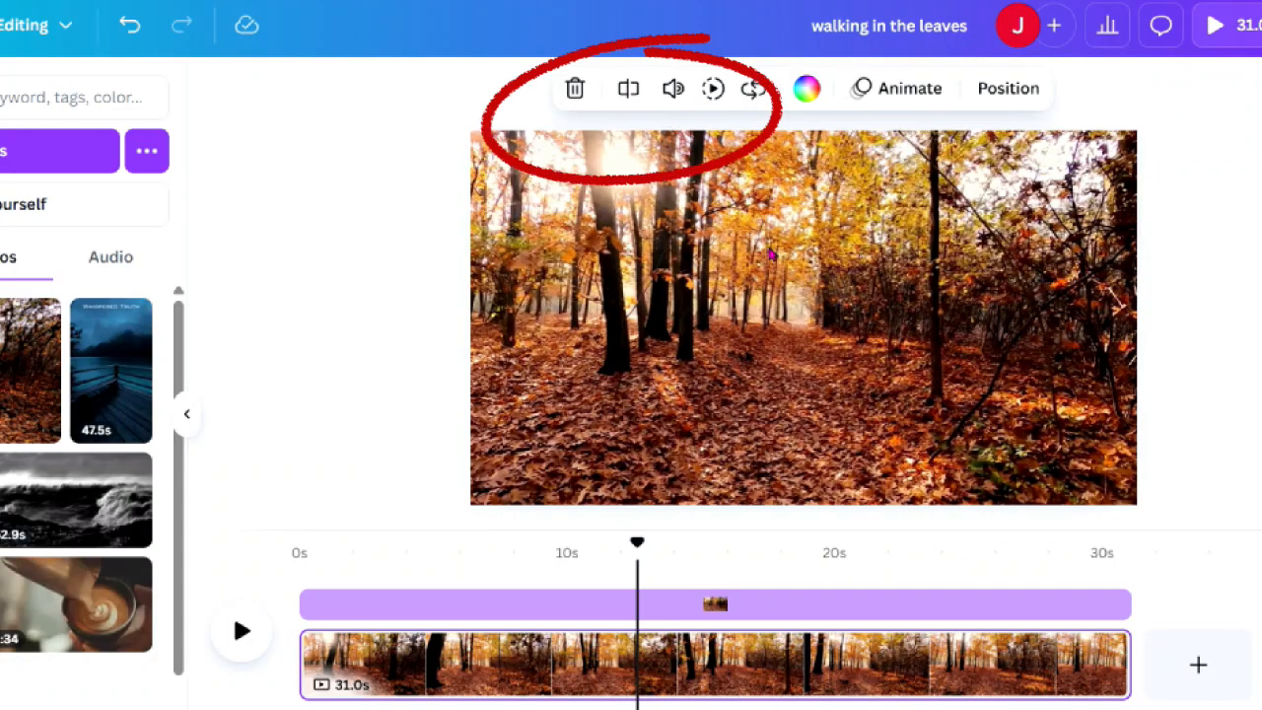
pyautogui.rightClick(771, 255)
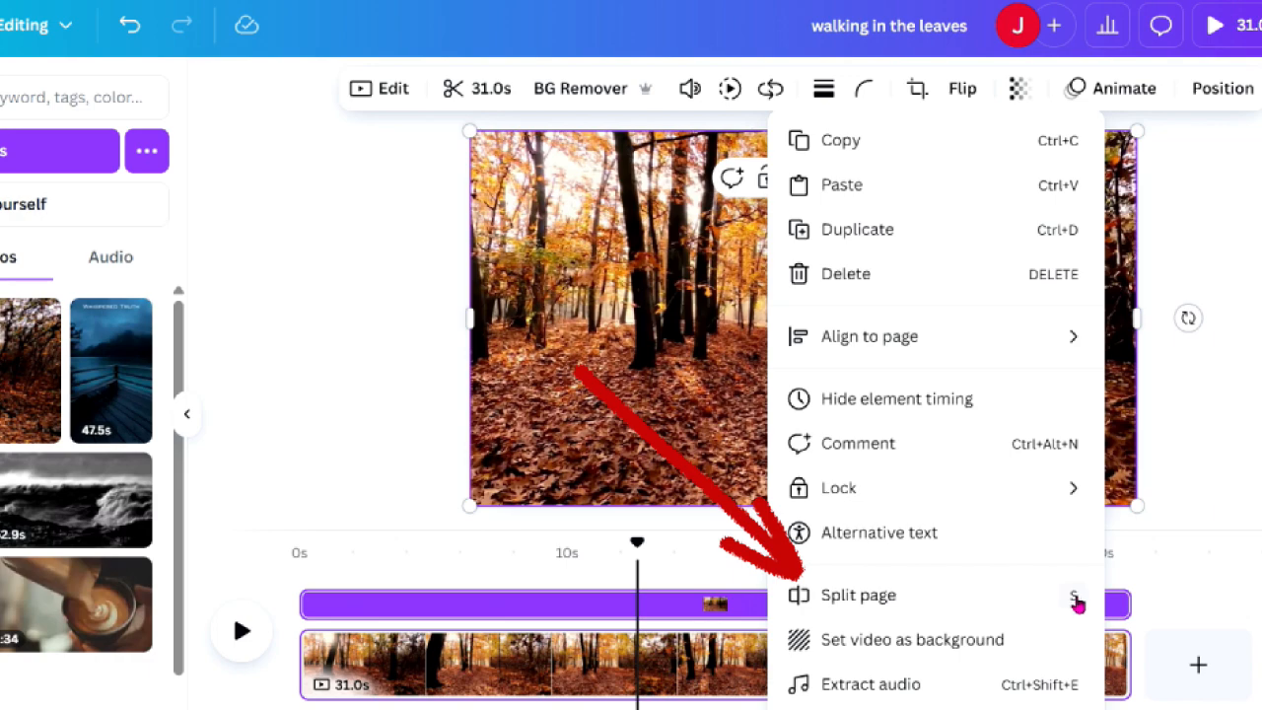
pyautogui.click(837, 595)
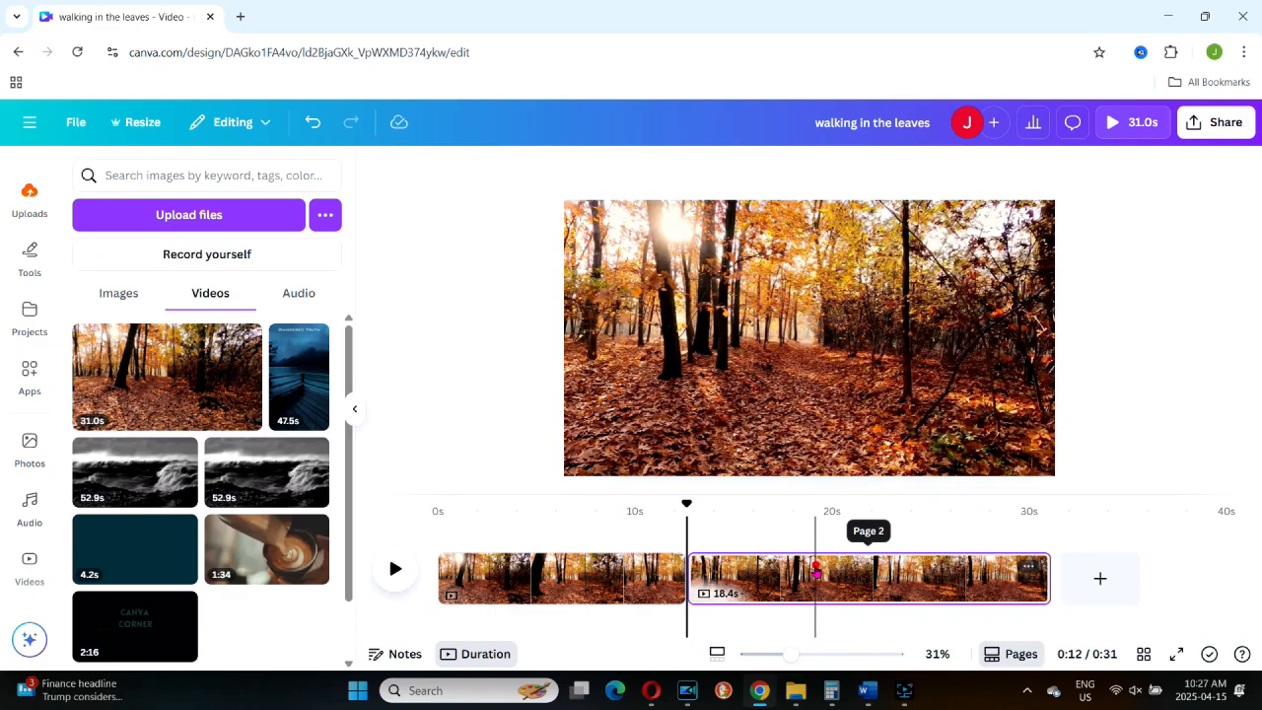
# Step: Delete page 2, the second part of the split forest video
pyautogui.moveTo(816, 629); pyautogui.dragTo(1001, 620)
pyautogui.moveTo(955, 561); pyautogui.dragTo(854, 572)
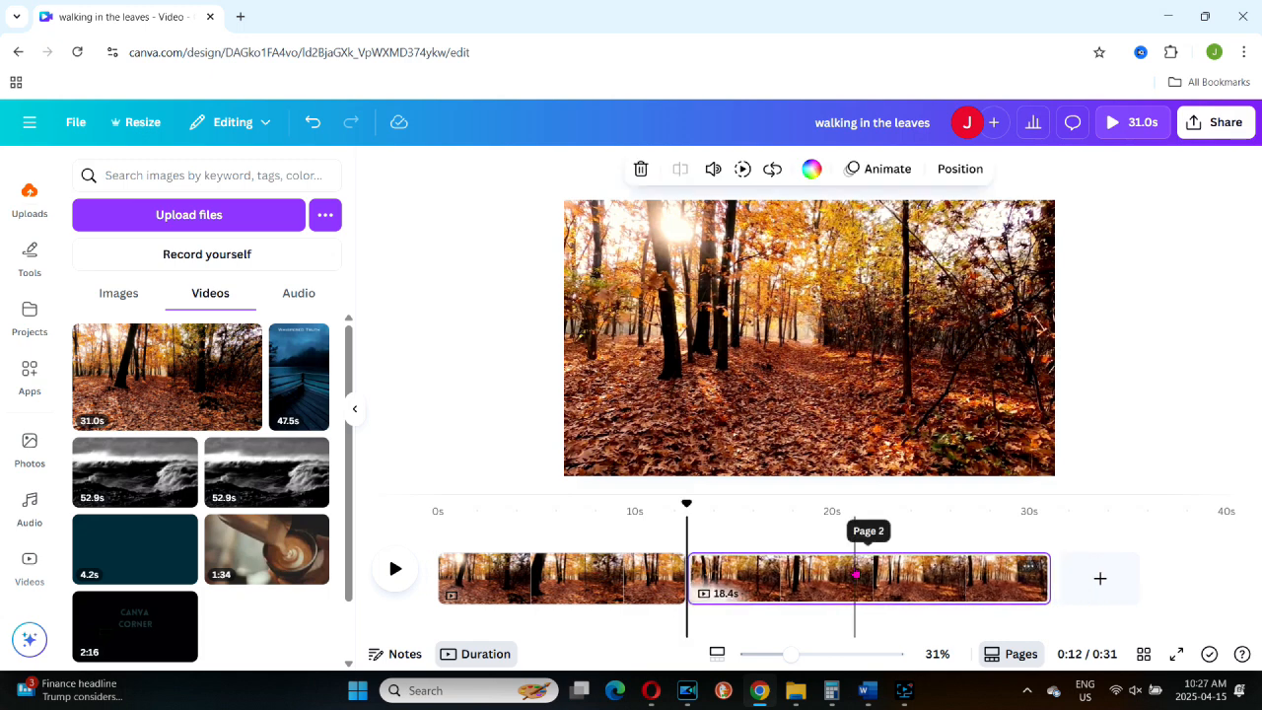
pyautogui.rightClick(845, 581)
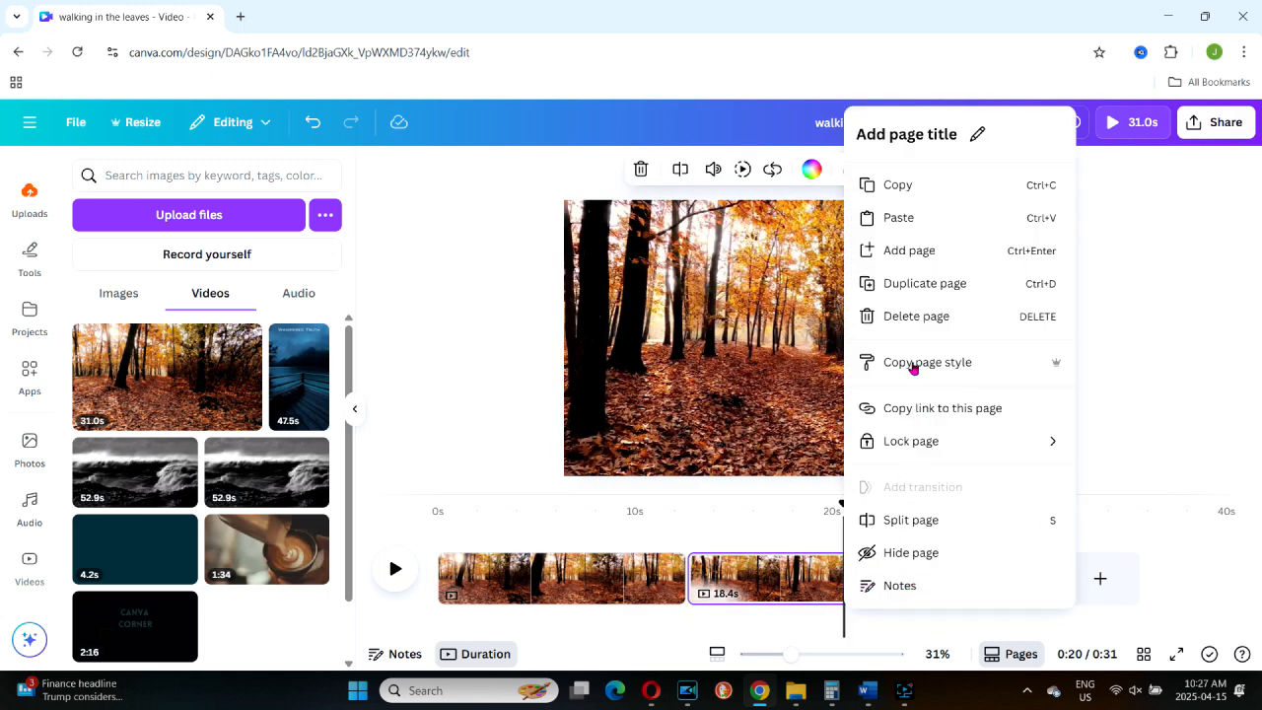
pyautogui.click(905, 314)
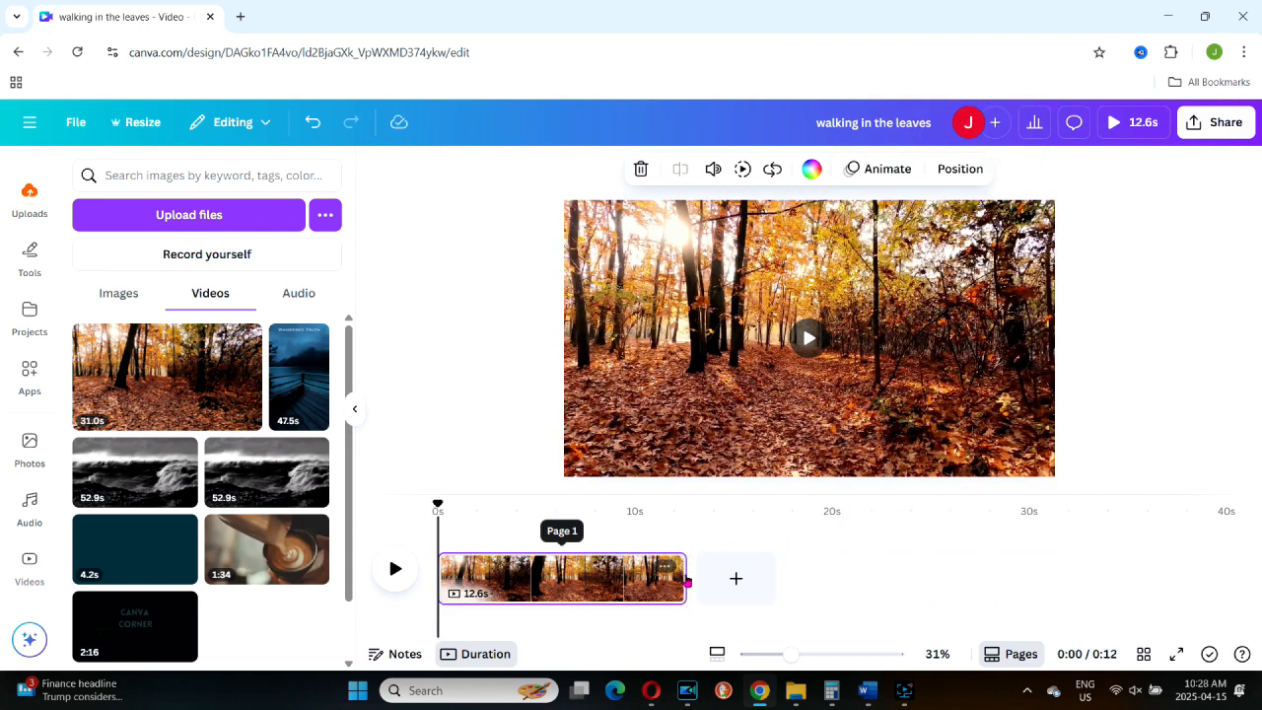
# Step: Extend the shortened forest clip on the timeline back to its full 31.0 s length
pyautogui.click(645, 577)
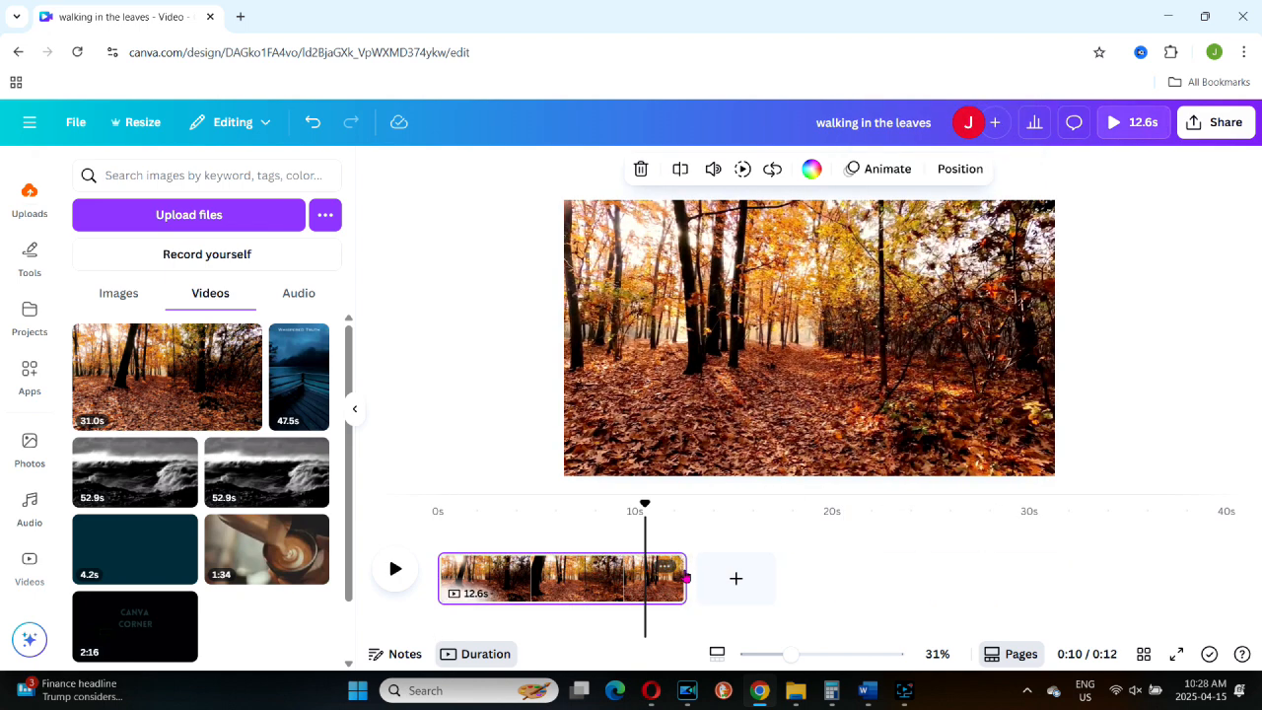
pyautogui.moveTo(680, 571); pyautogui.dragTo(1154, 561)
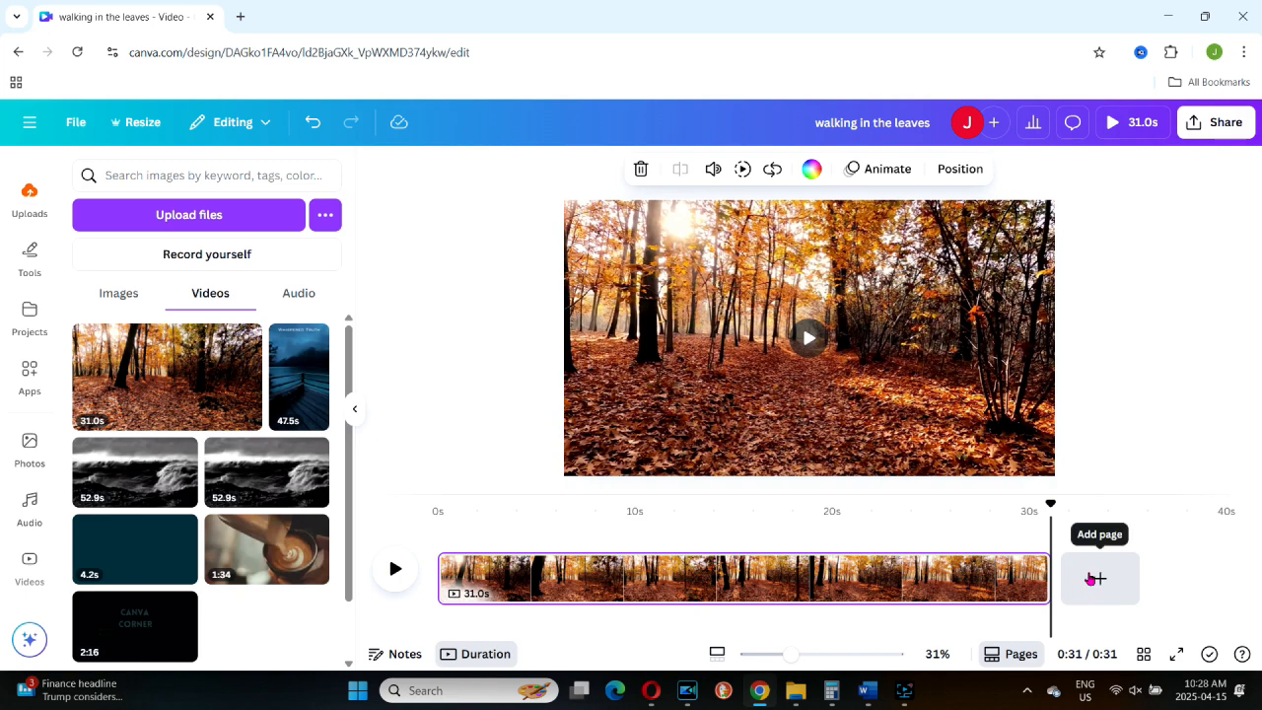
# Step: Add a new page after the forest clip and place the uploaded 31.0s forest video on it
pyautogui.click(1092, 579)
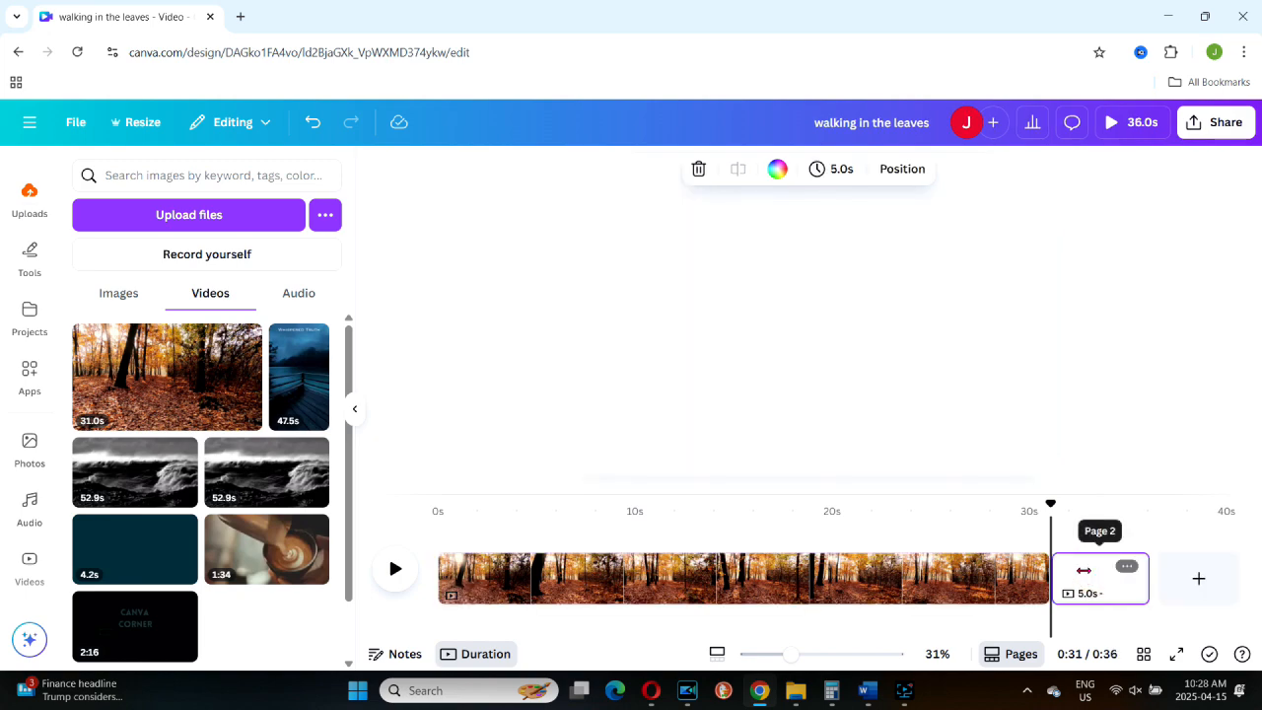
pyautogui.click(168, 361)
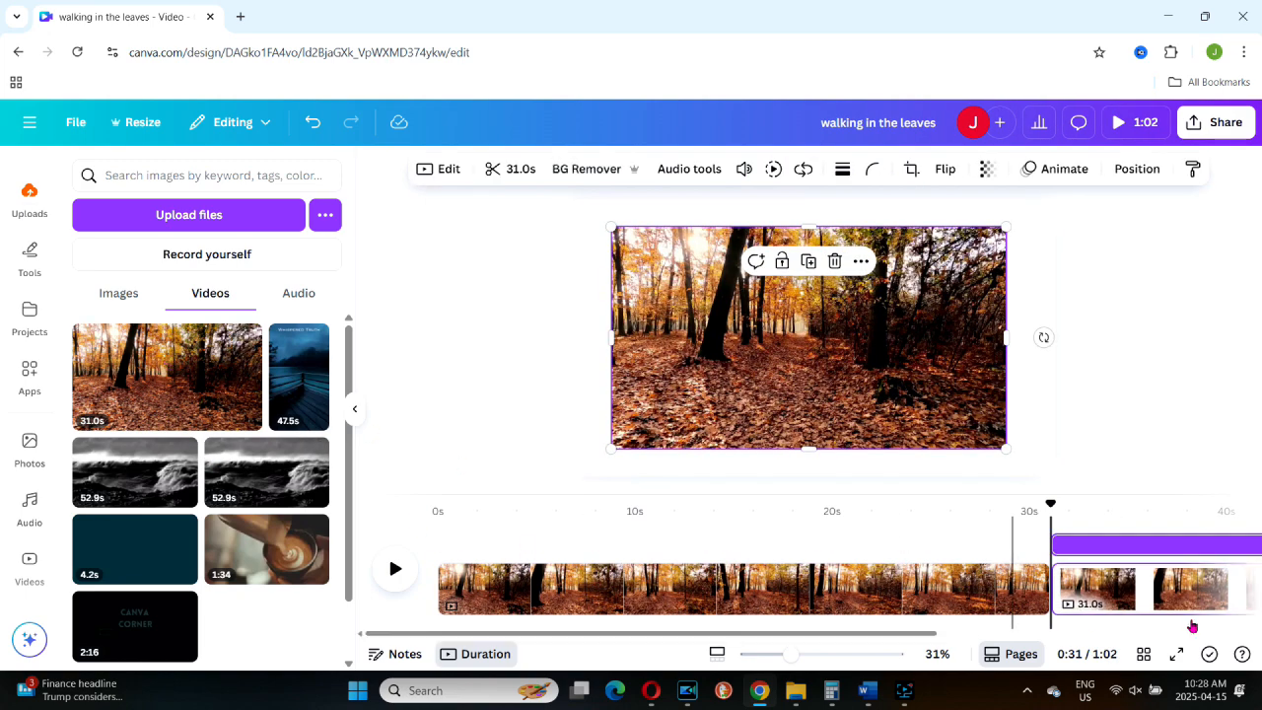
pyautogui.click(533, 583)
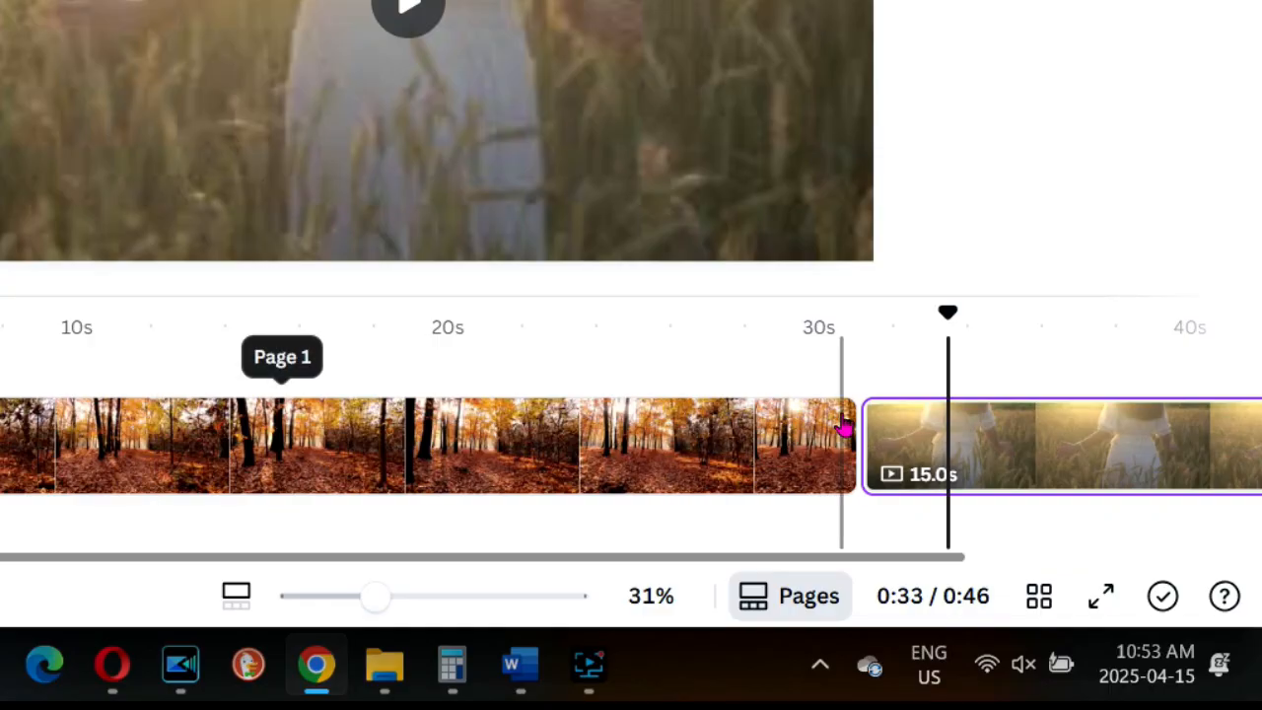
# Step: Insert a blank page between the forest and wheat-field videos and delete that page again
pyautogui.moveTo(861, 446)
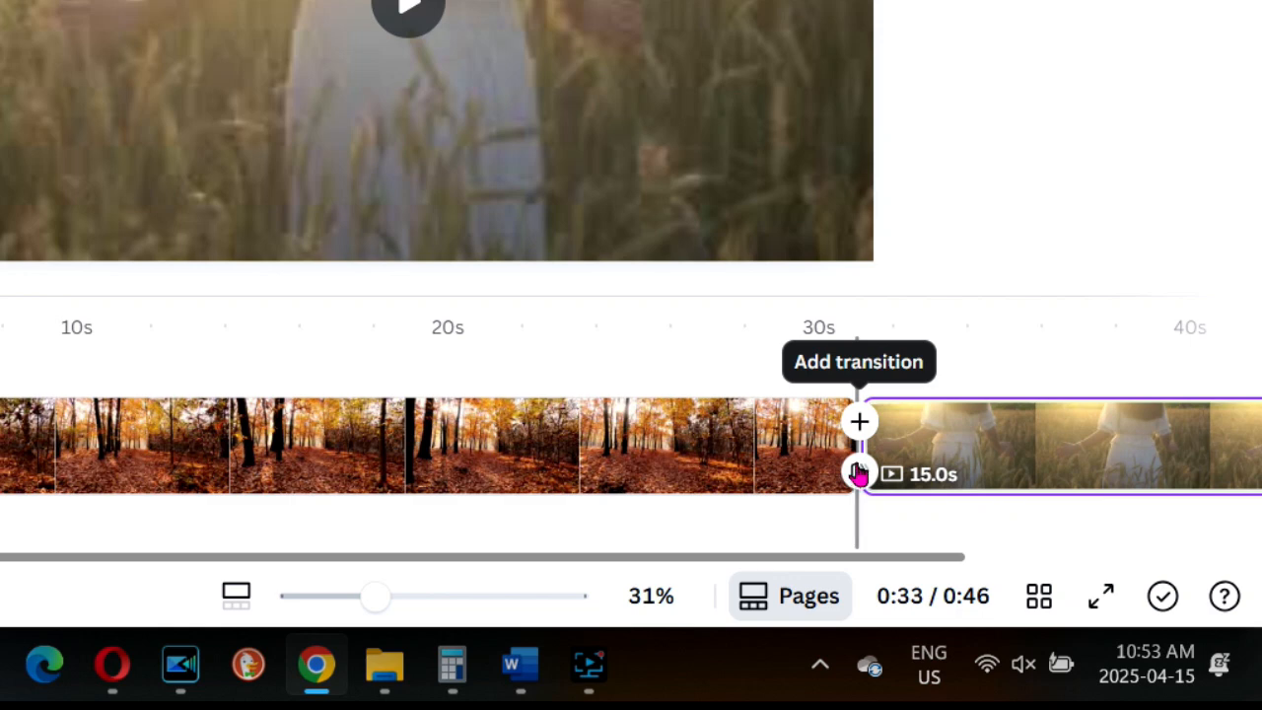
pyautogui.click(860, 420)
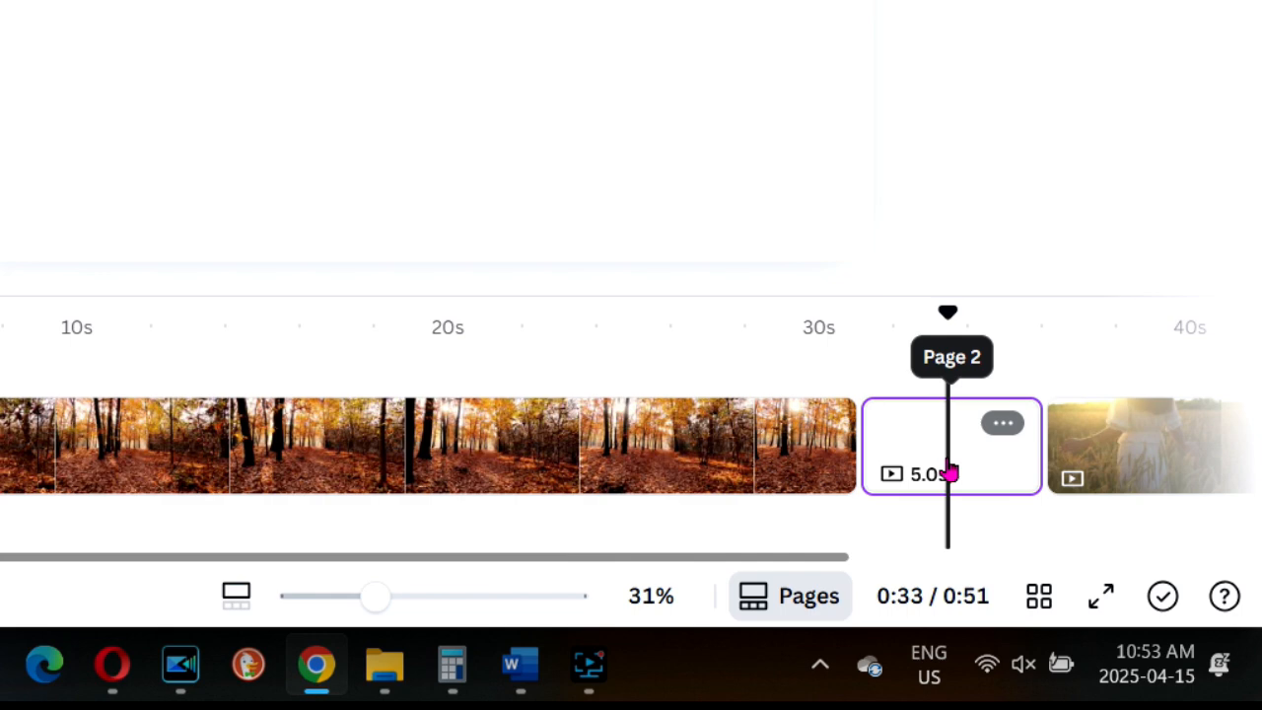
pyautogui.click(1024, 439)
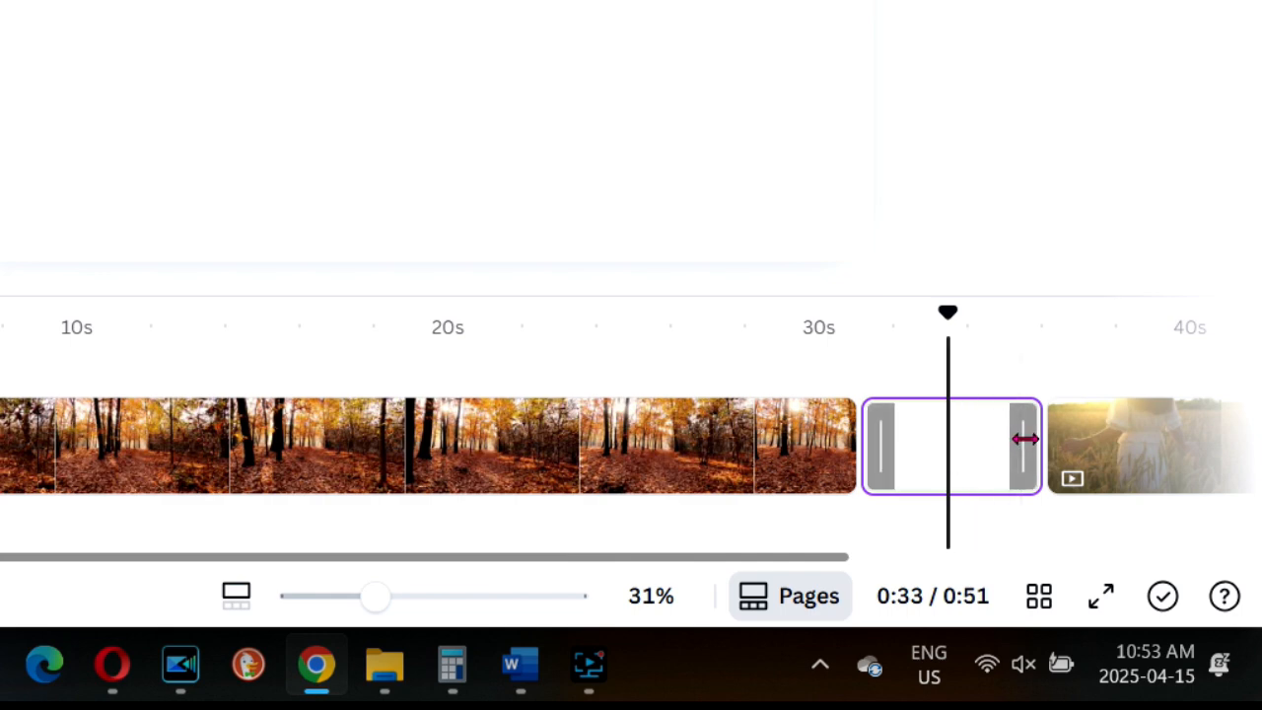
pyautogui.moveTo(1030, 441); pyautogui.dragTo(563, 443)
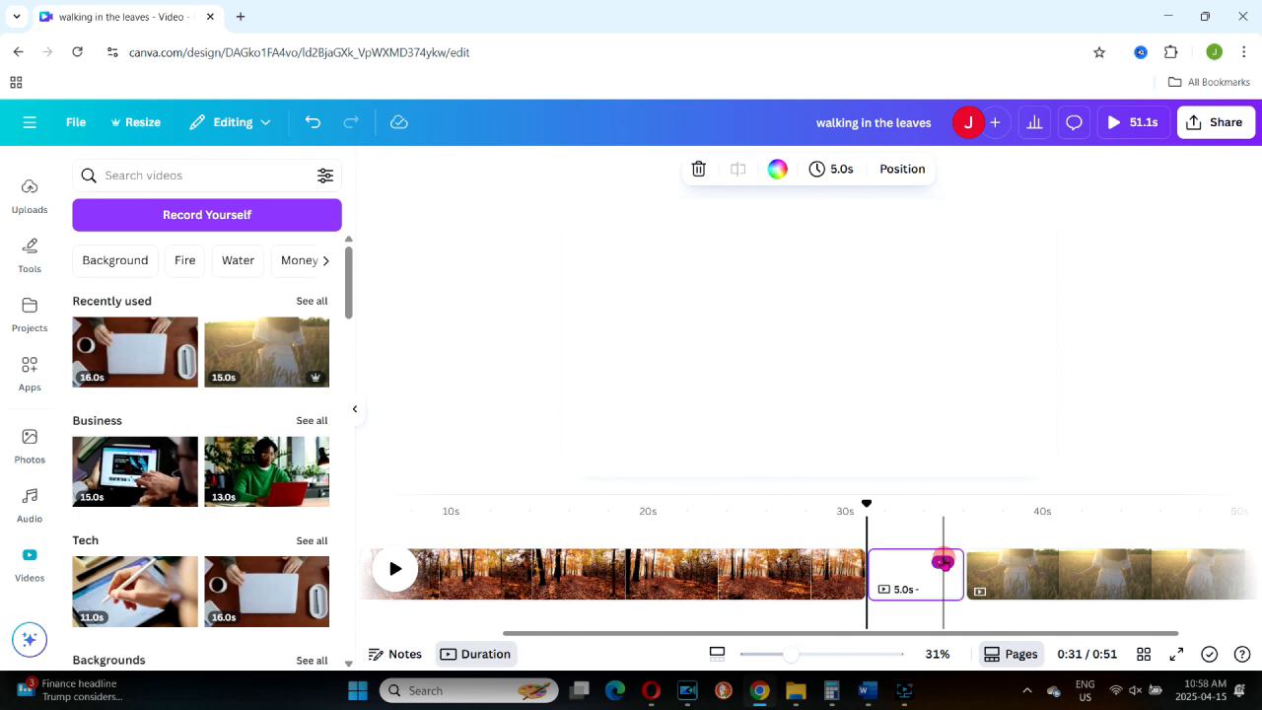
pyautogui.click(942, 562)
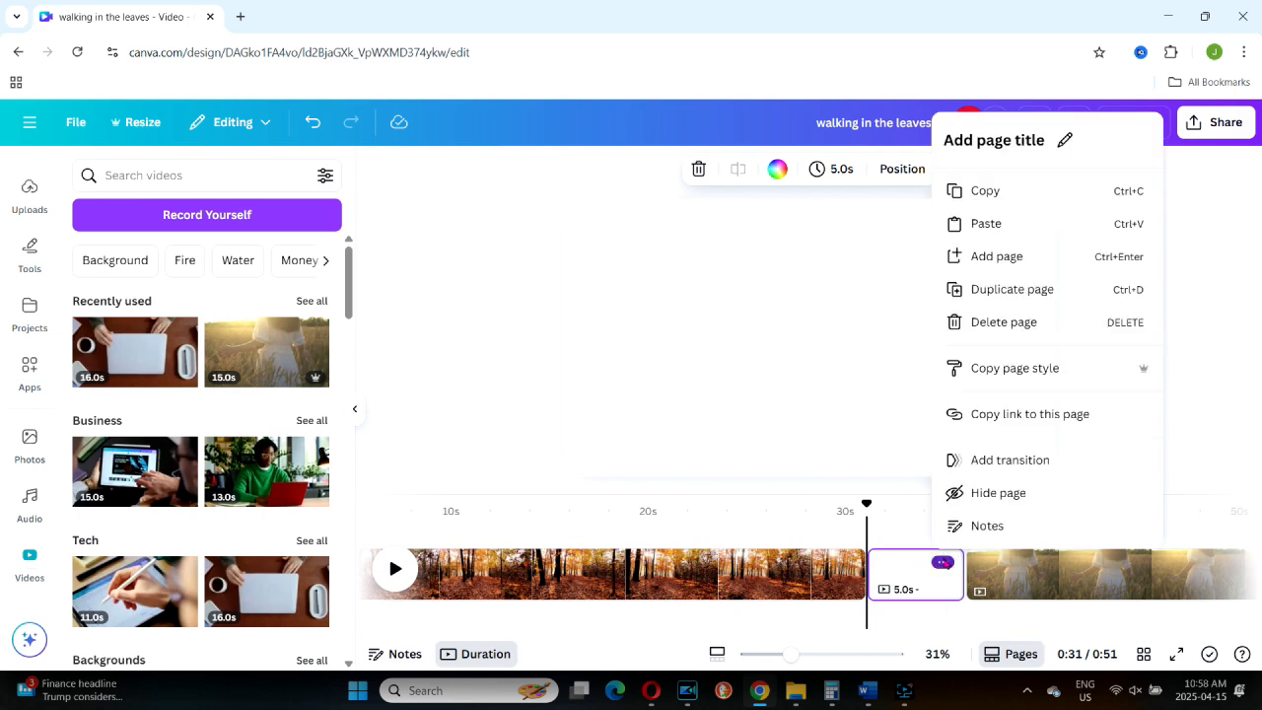
pyautogui.click(1004, 322)
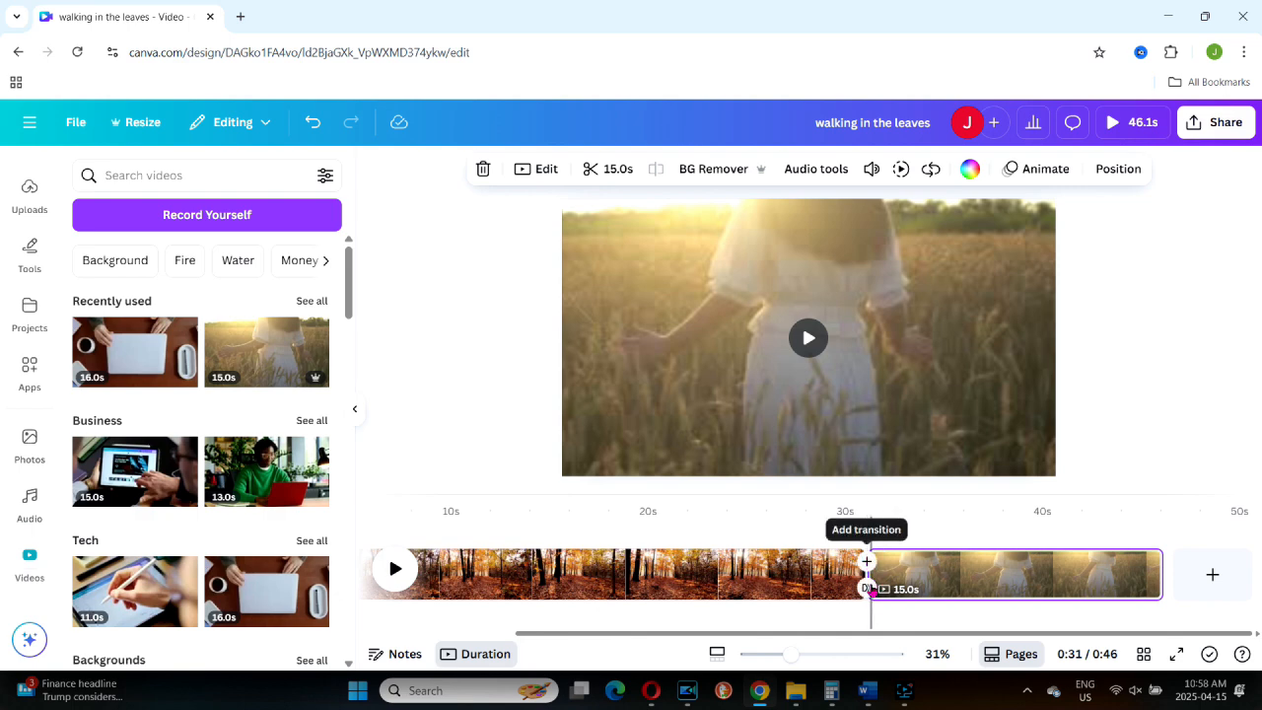
# Step: Add a transition between the forest page and the wheat-field page
pyautogui.click(868, 588)
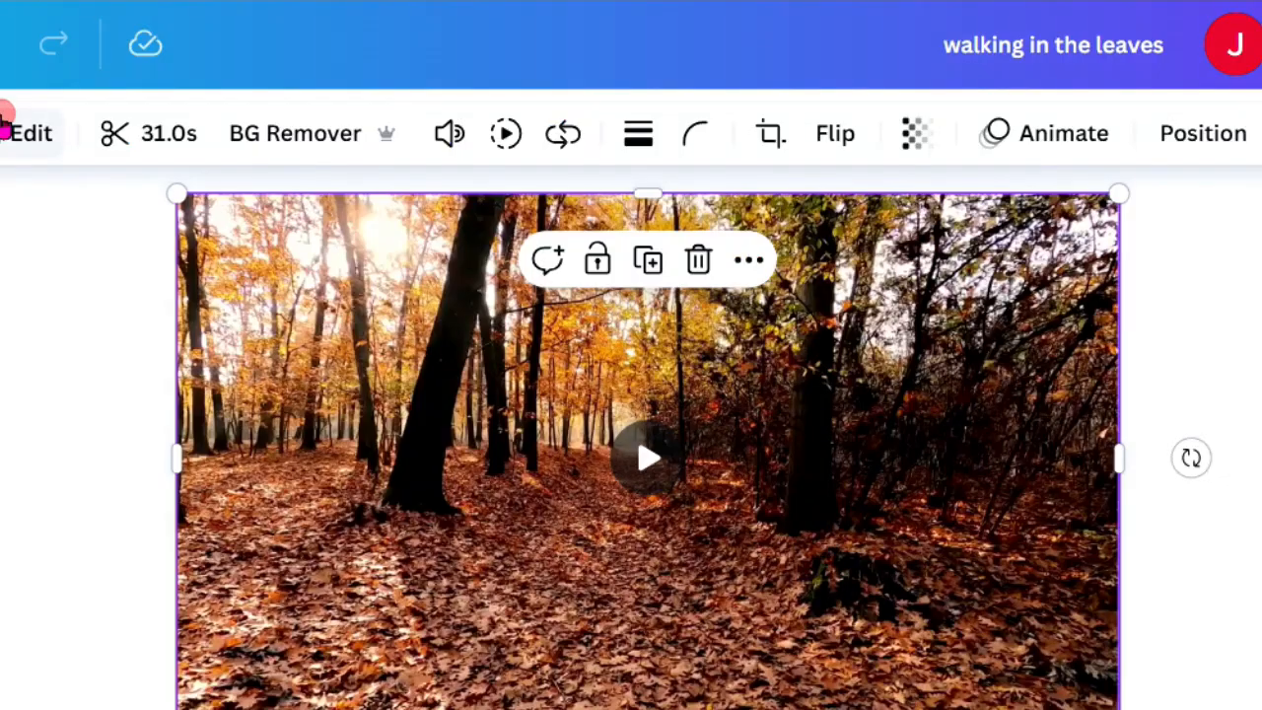
# Step: Look through the forest video's edit, playback speed and loop options
pyautogui.click(328, 169)
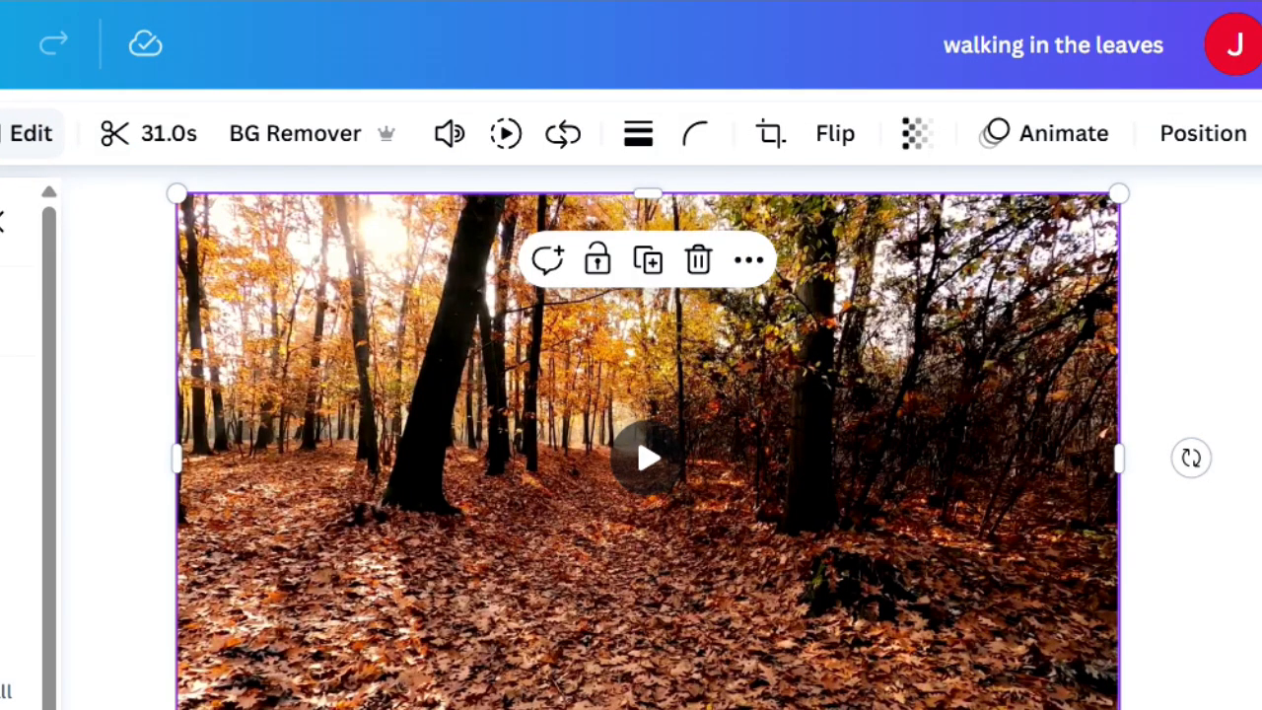
pyautogui.click(505, 133)
pyautogui.moveTo(442, 264)
pyautogui.mouseDown()
pyautogui.moveTo(350, 274)
pyautogui.moveTo(428, 273)
pyautogui.mouseUp()
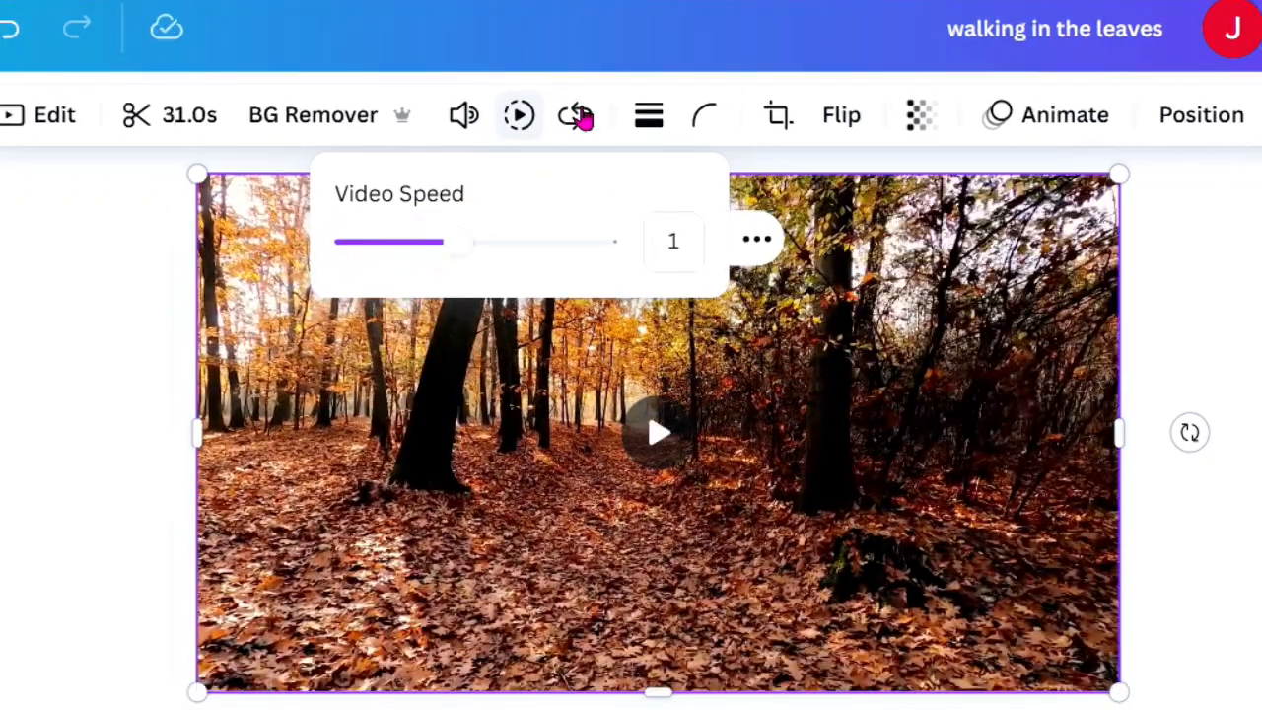
pyautogui.click(576, 116)
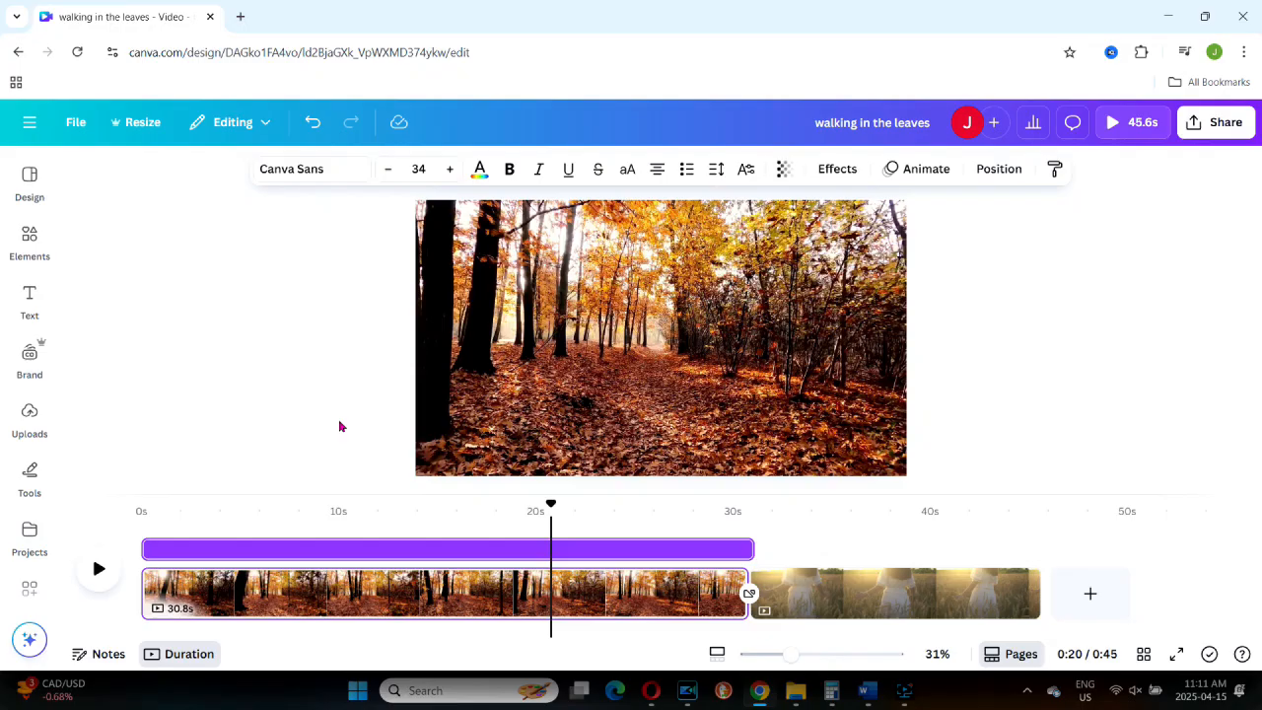
# Step: Add a heading reading "Leaves" over the forest video
pyautogui.click(30, 298)
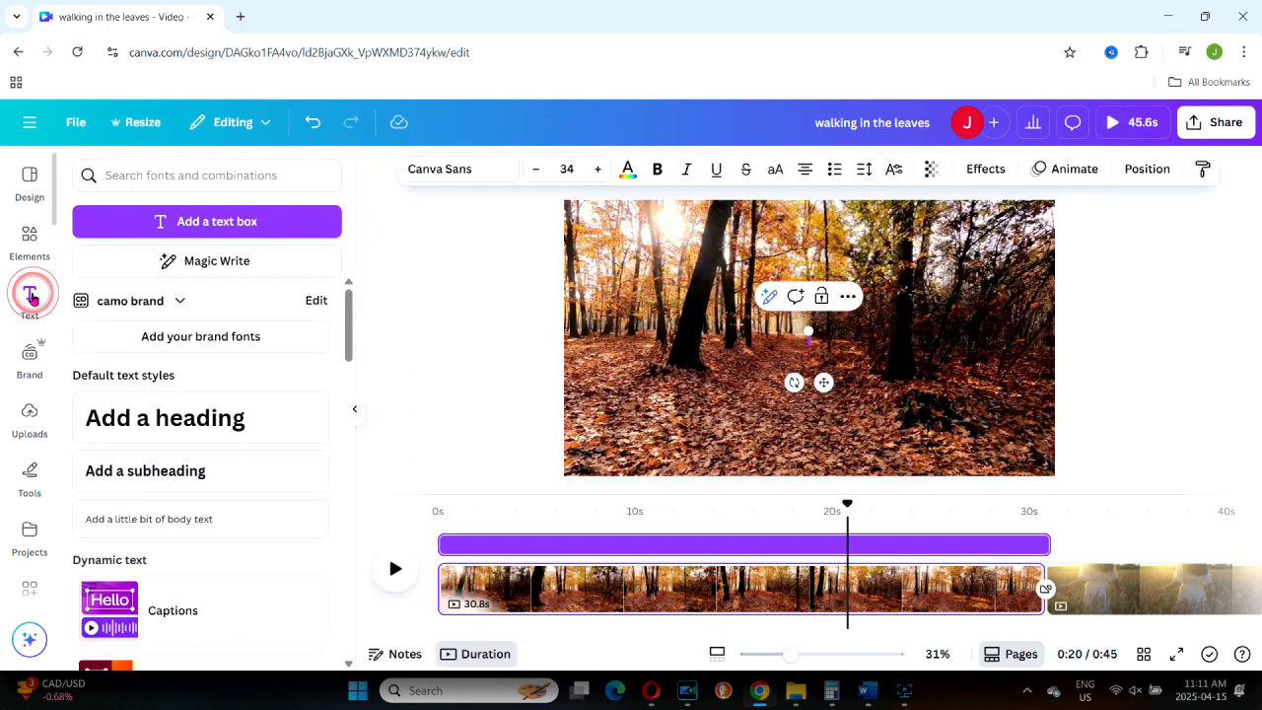
pyautogui.click(174, 426)
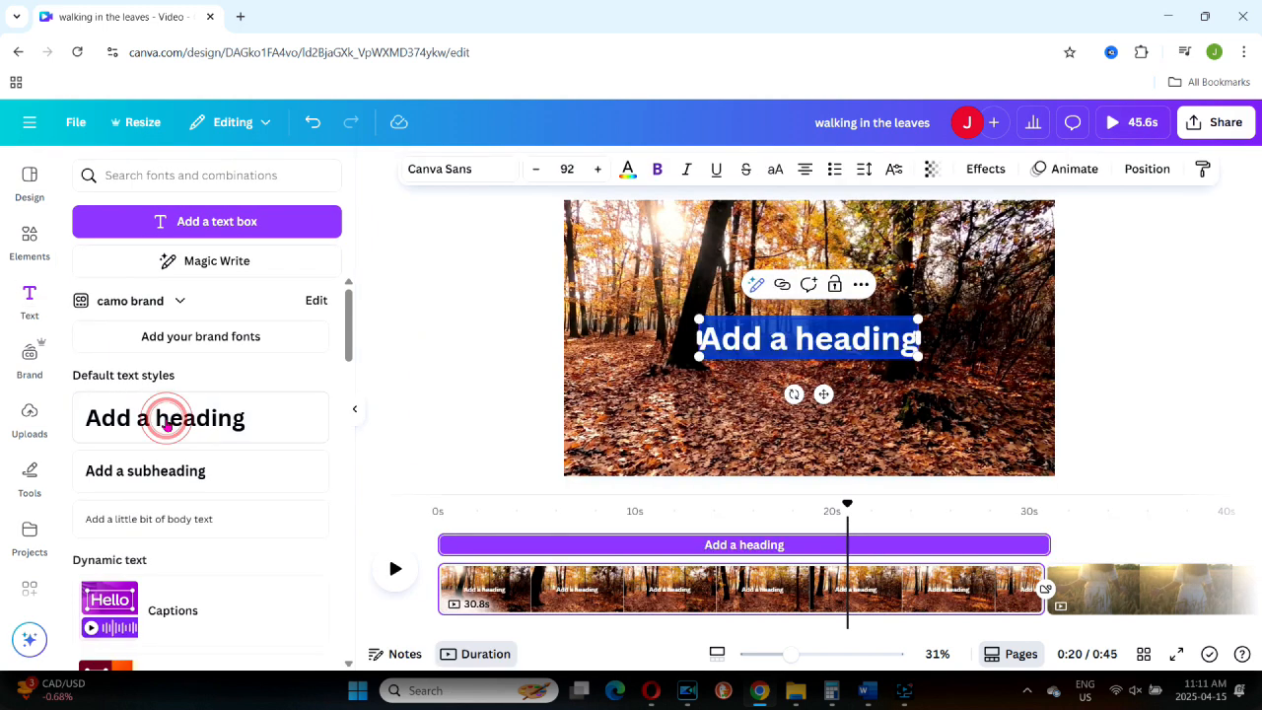
pyautogui.write('Leaves')
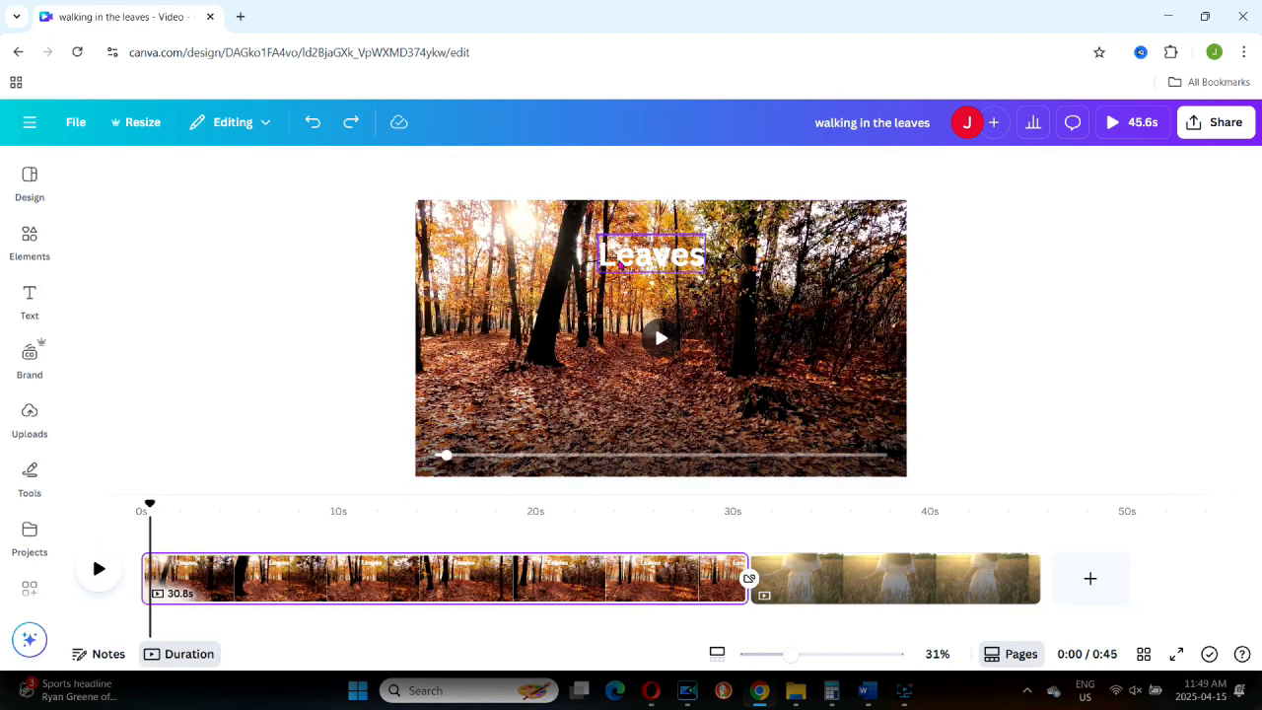
# Step: Split the forest page with the Leaves heading into three sections, cutting at about 12.6 s and 16.7 s
pyautogui.click(619, 264)
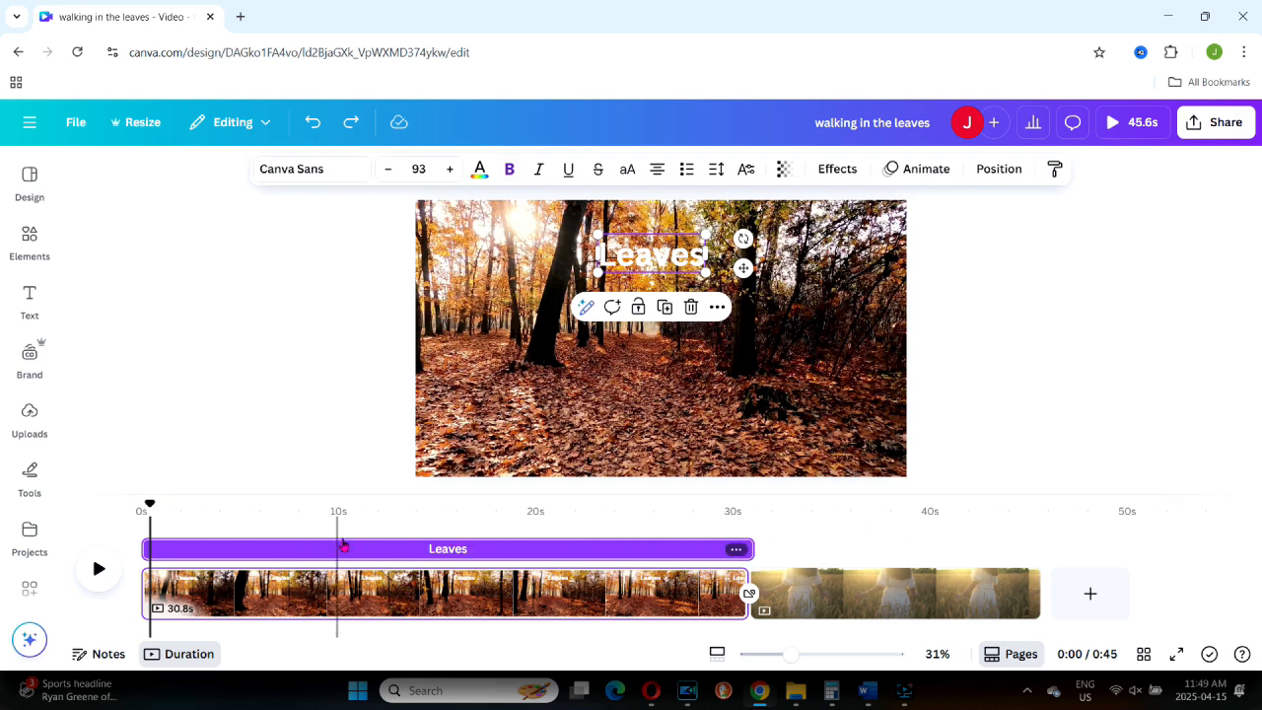
pyautogui.hotkey('ctrl', 'y')
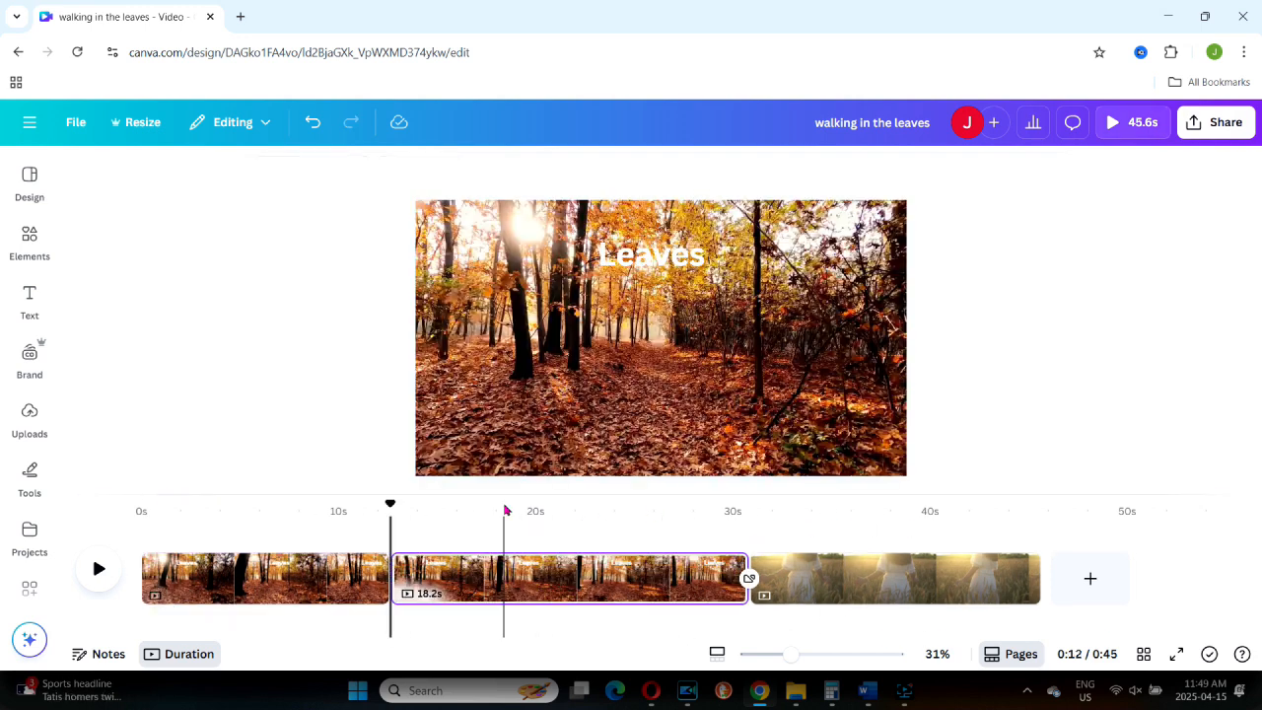
# Step: Delete the Leaves heading from the first and third forest sections and preview the video
pyautogui.click(669, 255)
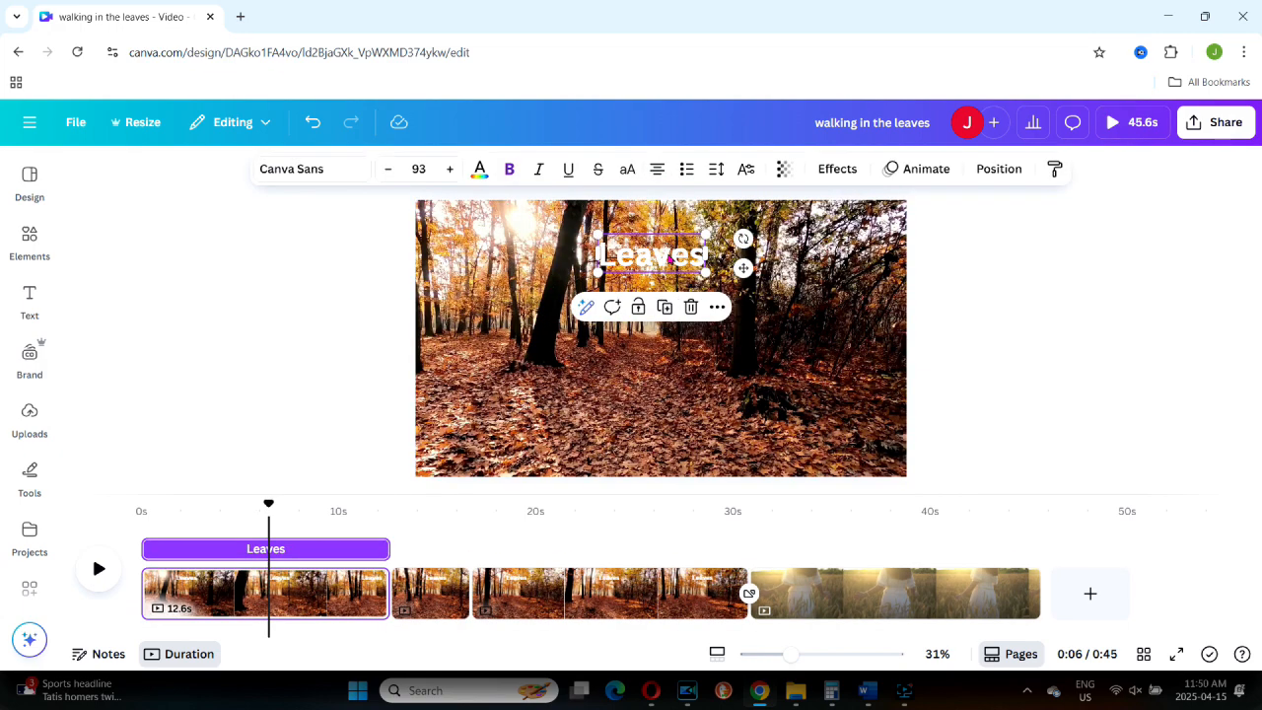
pyautogui.press('Delete')
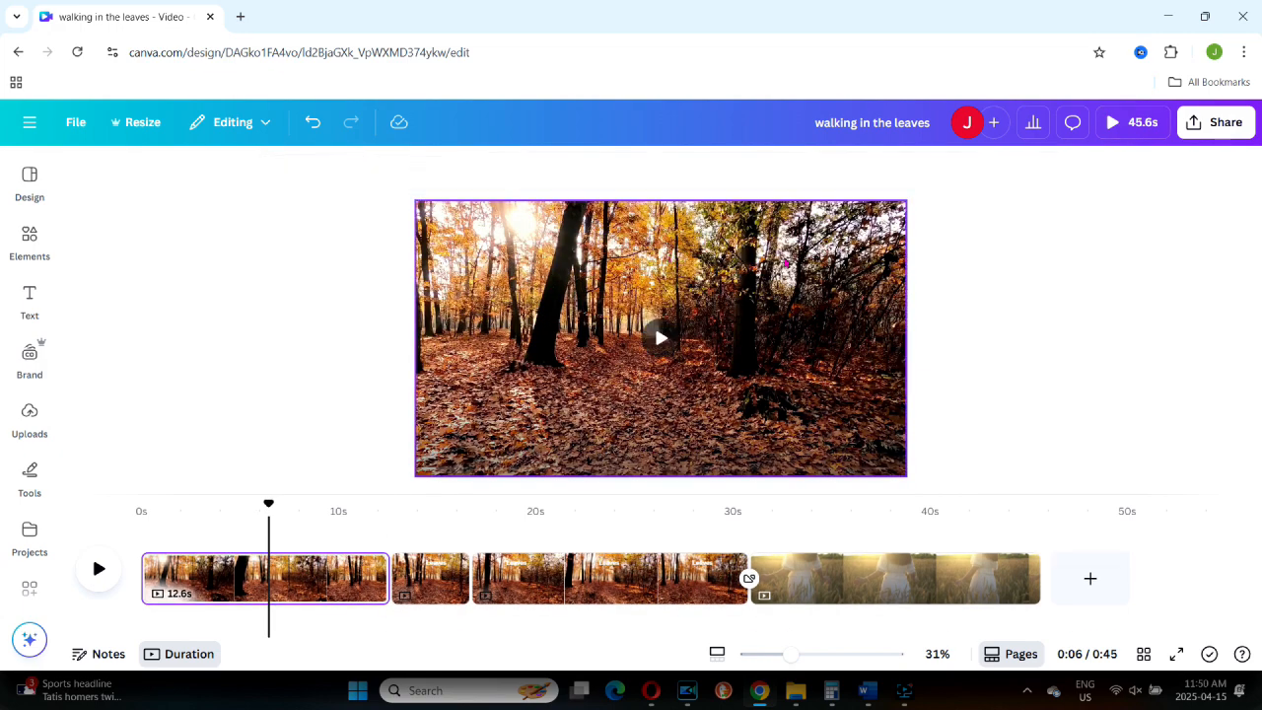
pyautogui.click(665, 254)
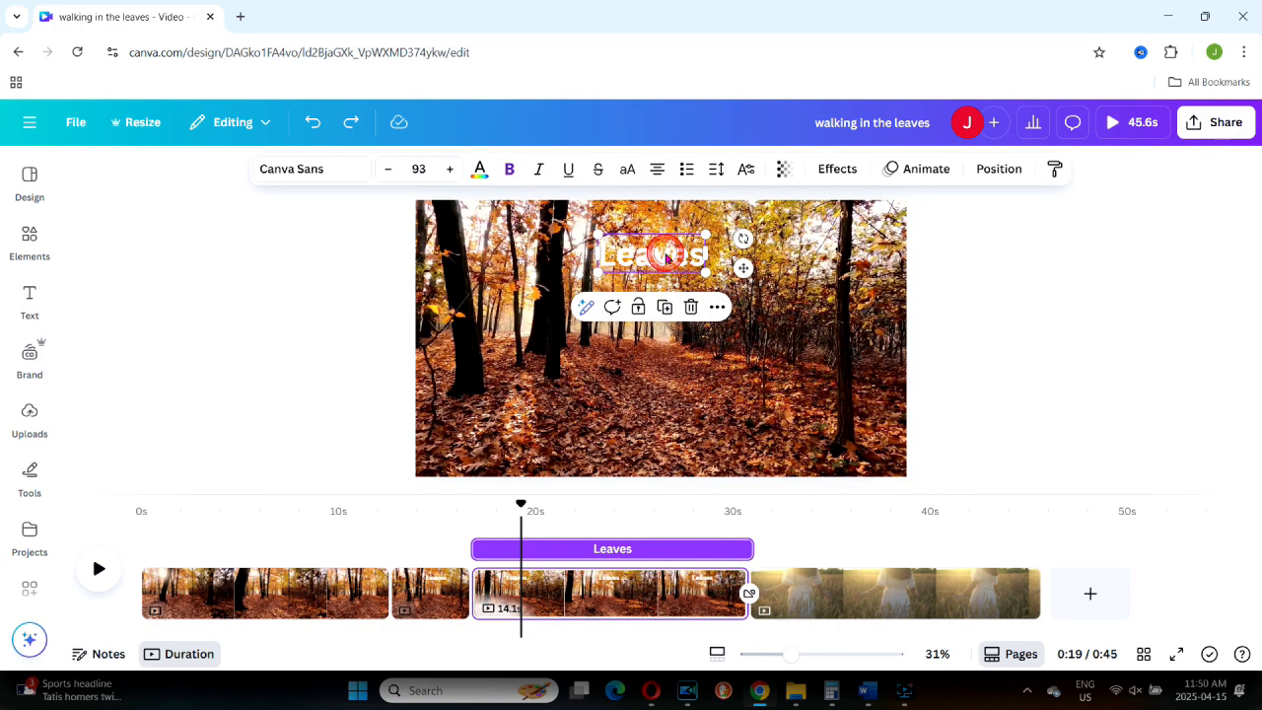
pyautogui.press('Delete')
pyautogui.click(99, 569)
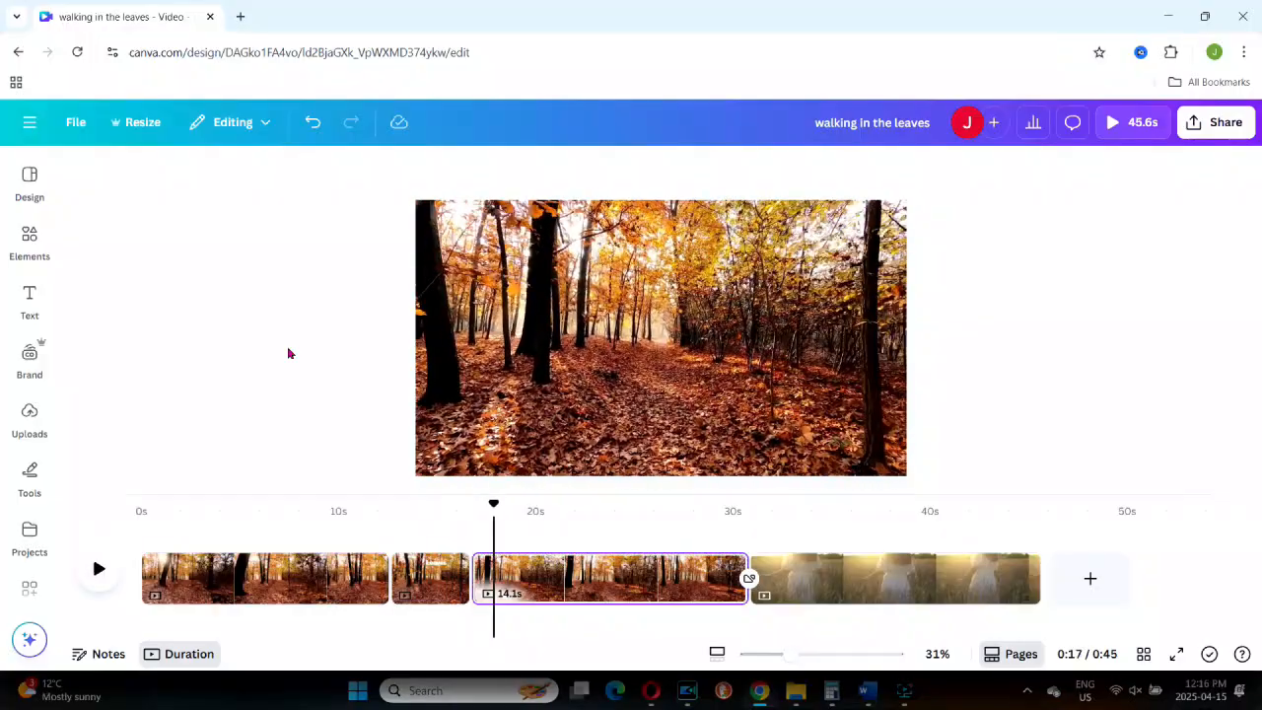
# Step: Add a music track from the audio library to the video and shorten it on the timeline
pyautogui.click(68, 236)
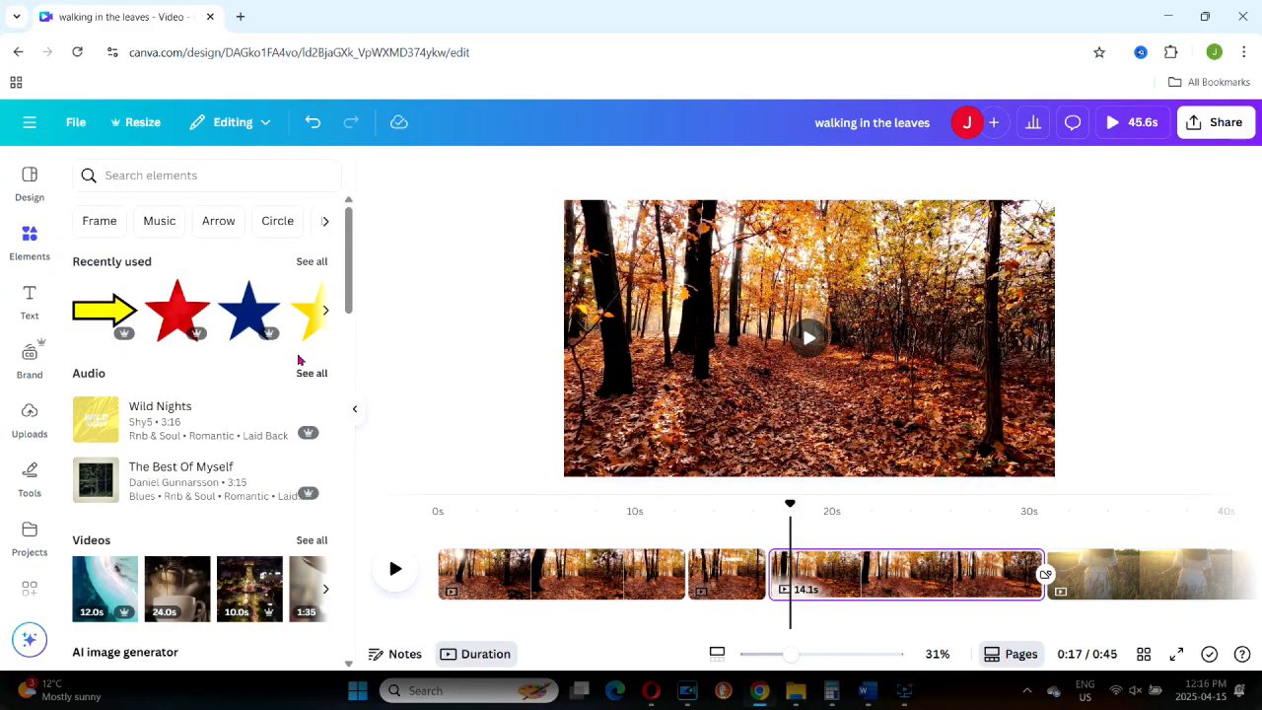
pyautogui.click(312, 373)
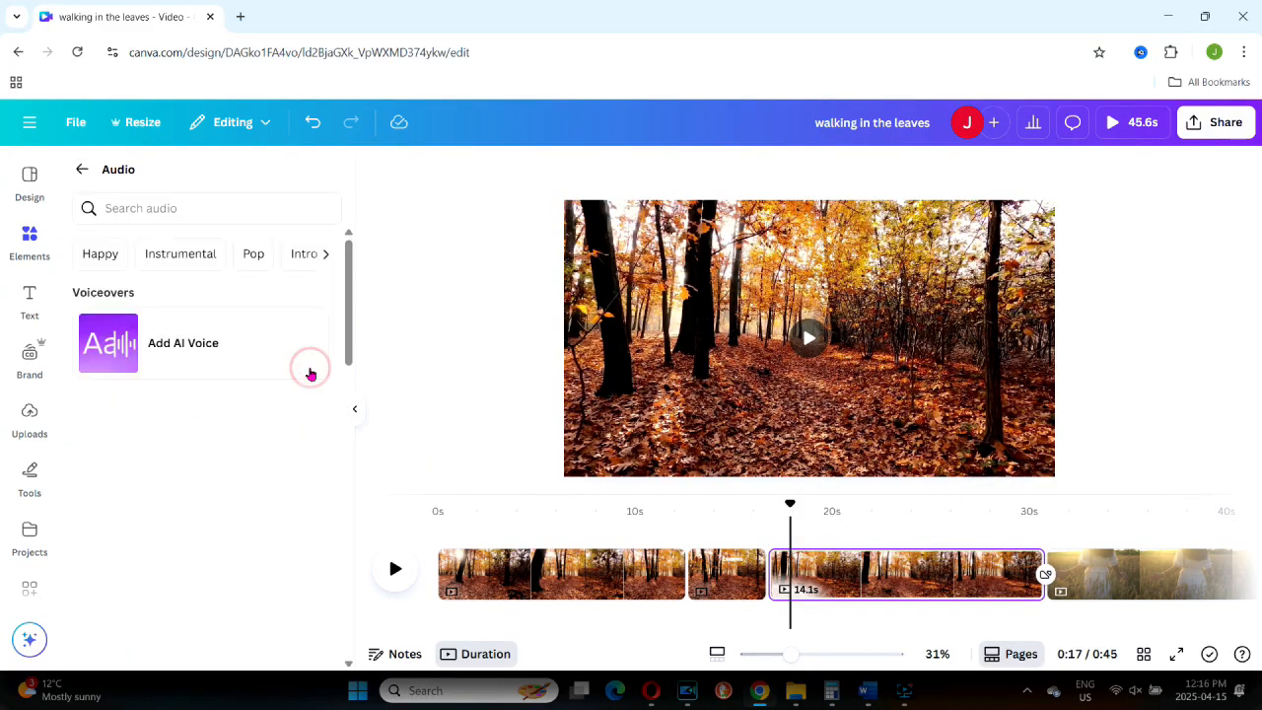
pyautogui.click(31, 483)
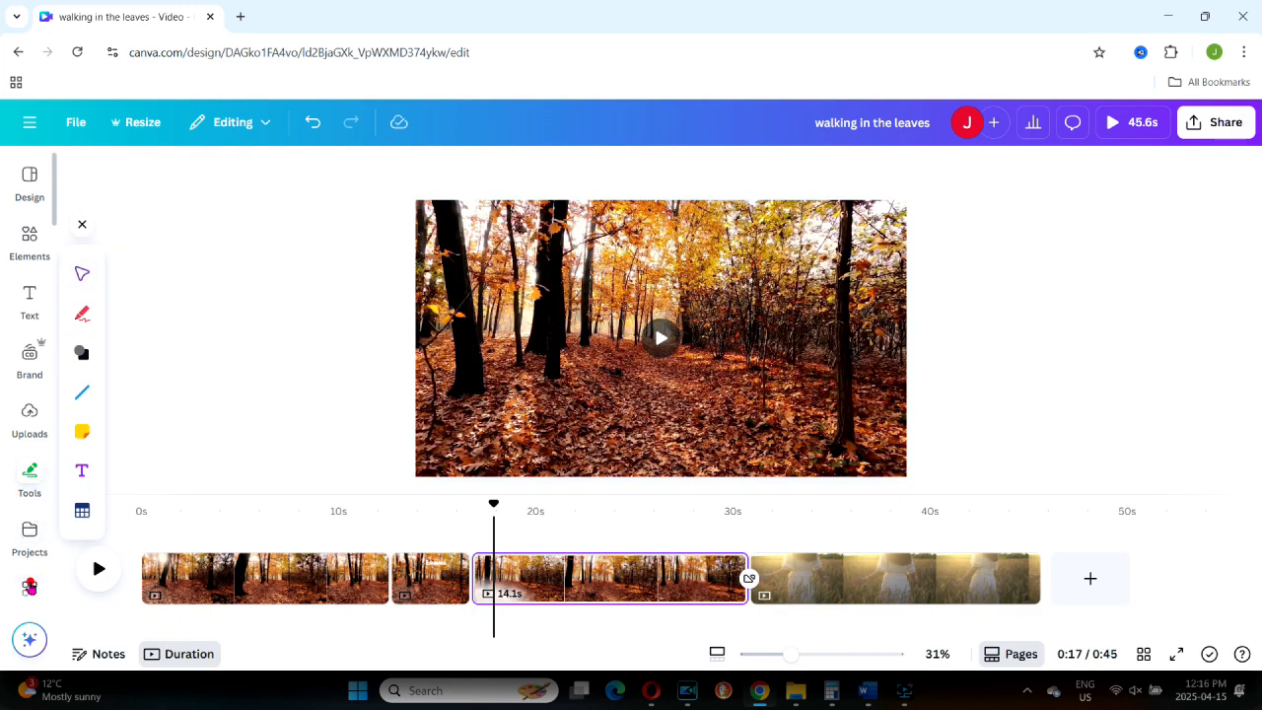
pyautogui.click(29, 603)
pyautogui.click(98, 236)
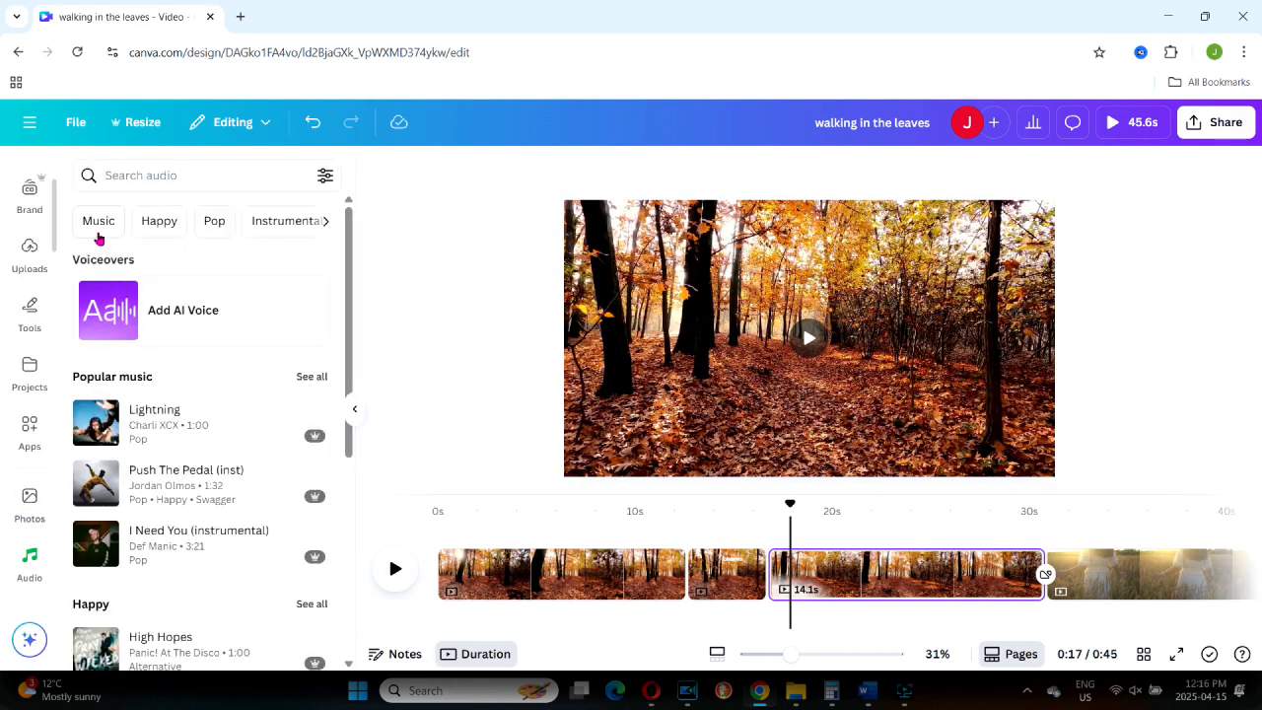
pyautogui.click(148, 408)
pyautogui.moveTo(1009, 601); pyautogui.dragTo(639, 618)
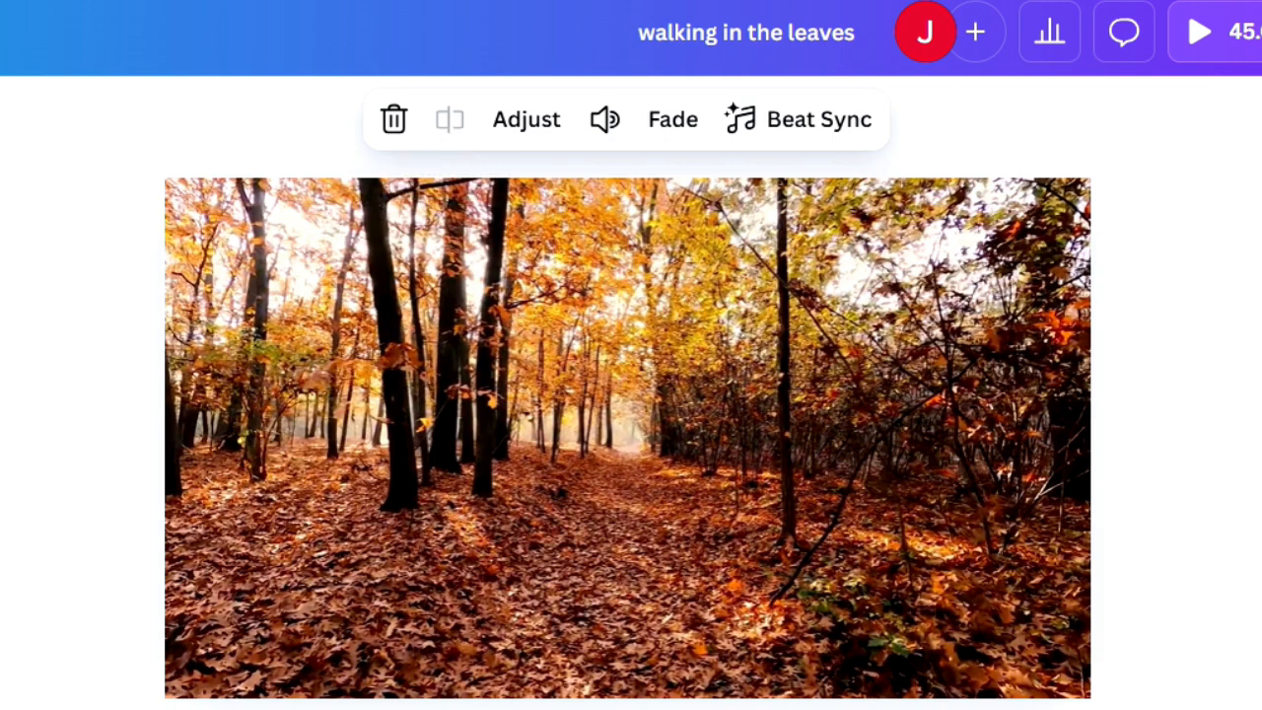
# Step: Examine the music track's Adjust and volume settings
pyautogui.click(296, 705)
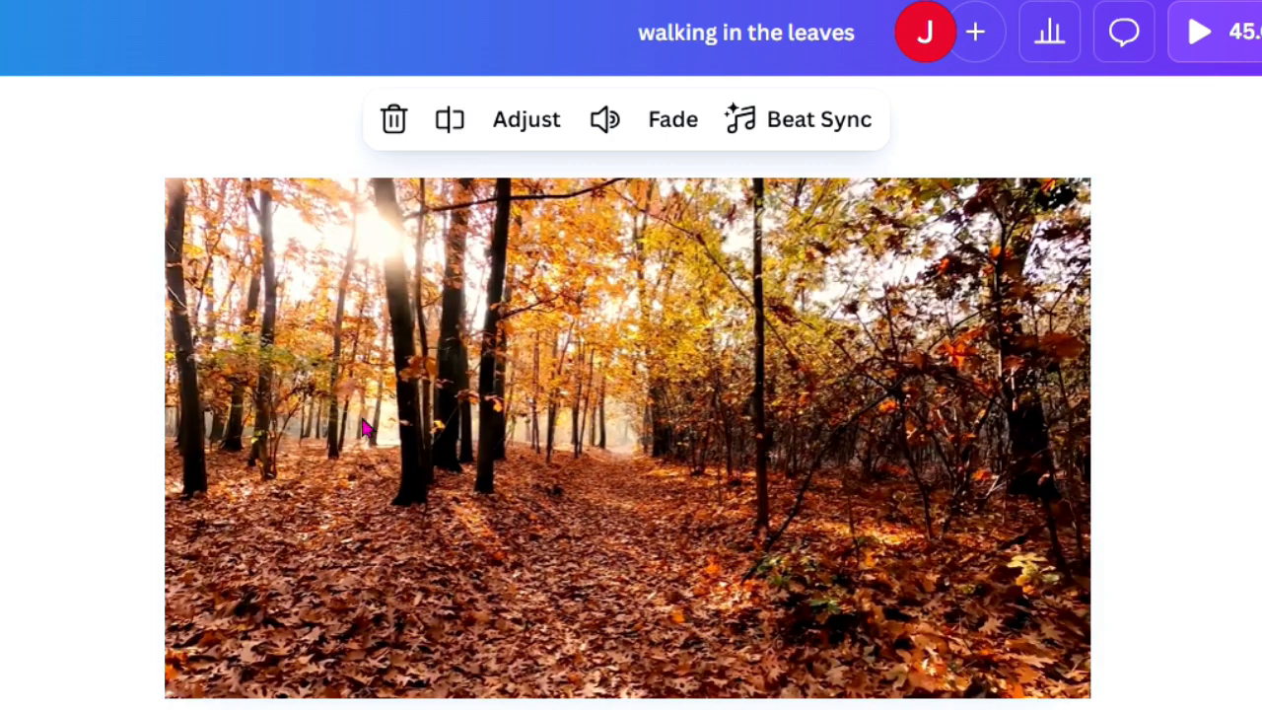
pyautogui.click(527, 119)
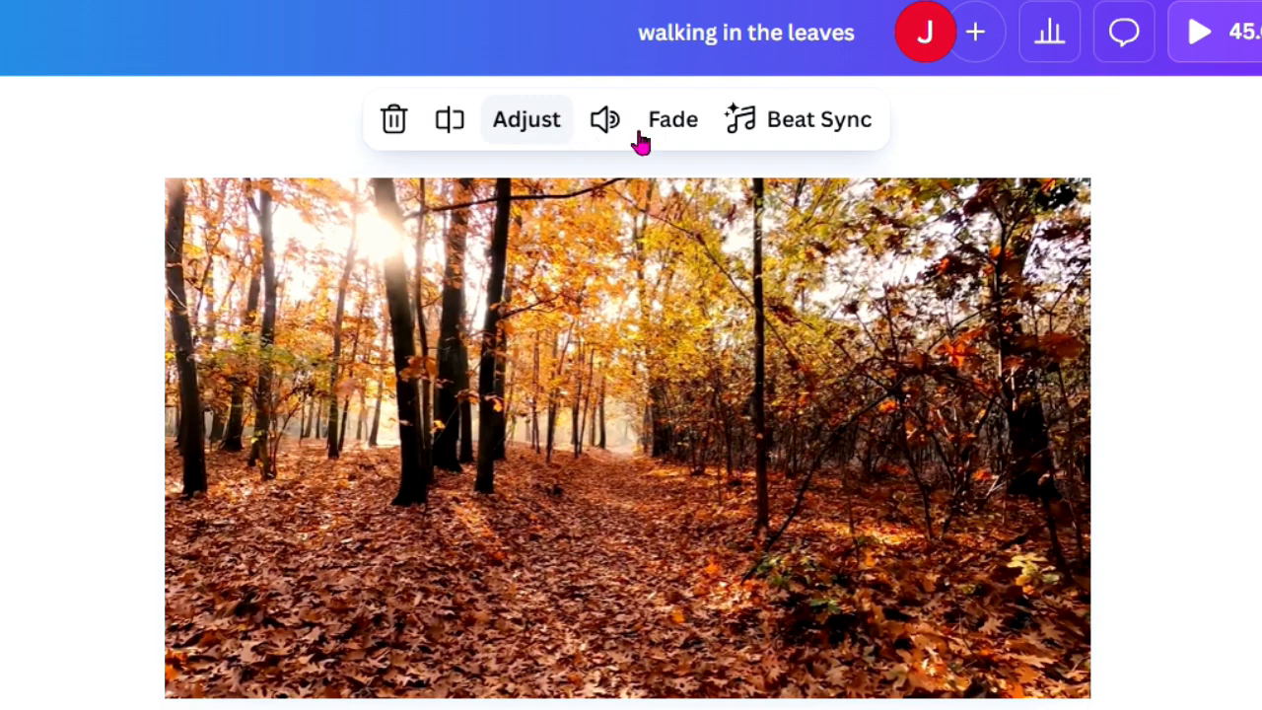
pyautogui.click(608, 124)
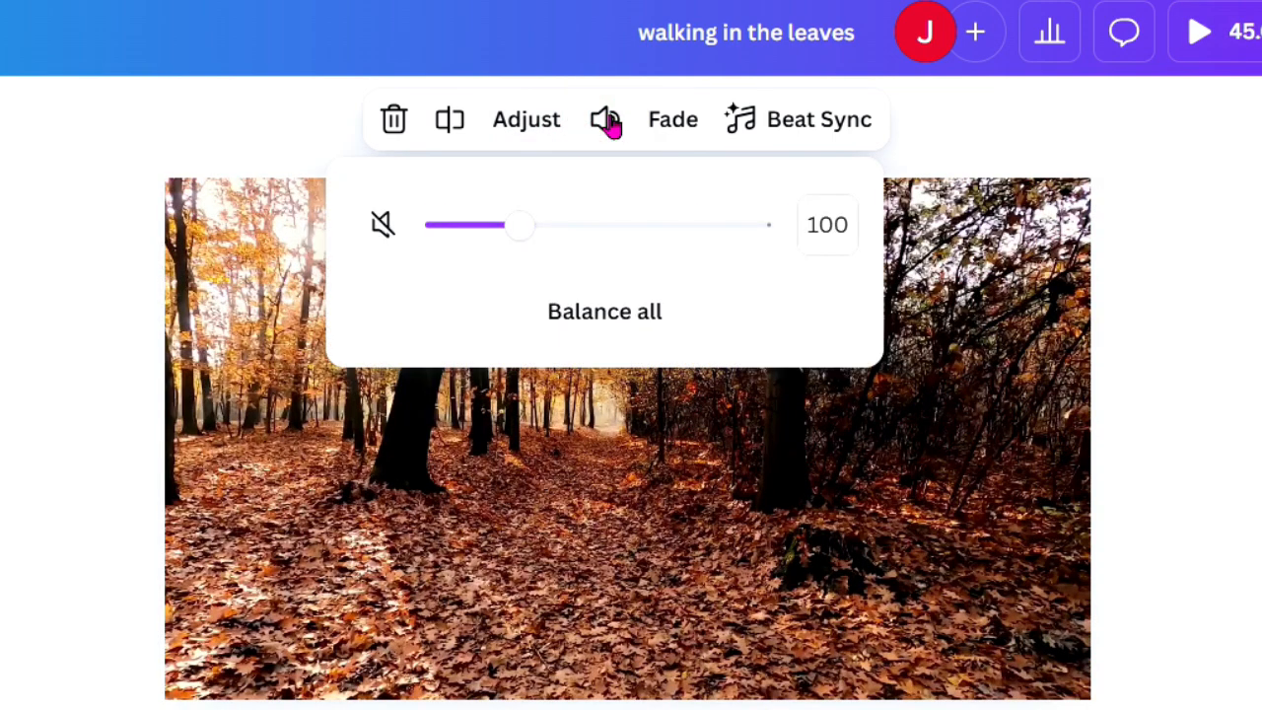
# Step: Lengthen the music track's fade-in and fade-out and open its Beat Sync options
pyautogui.click(669, 126)
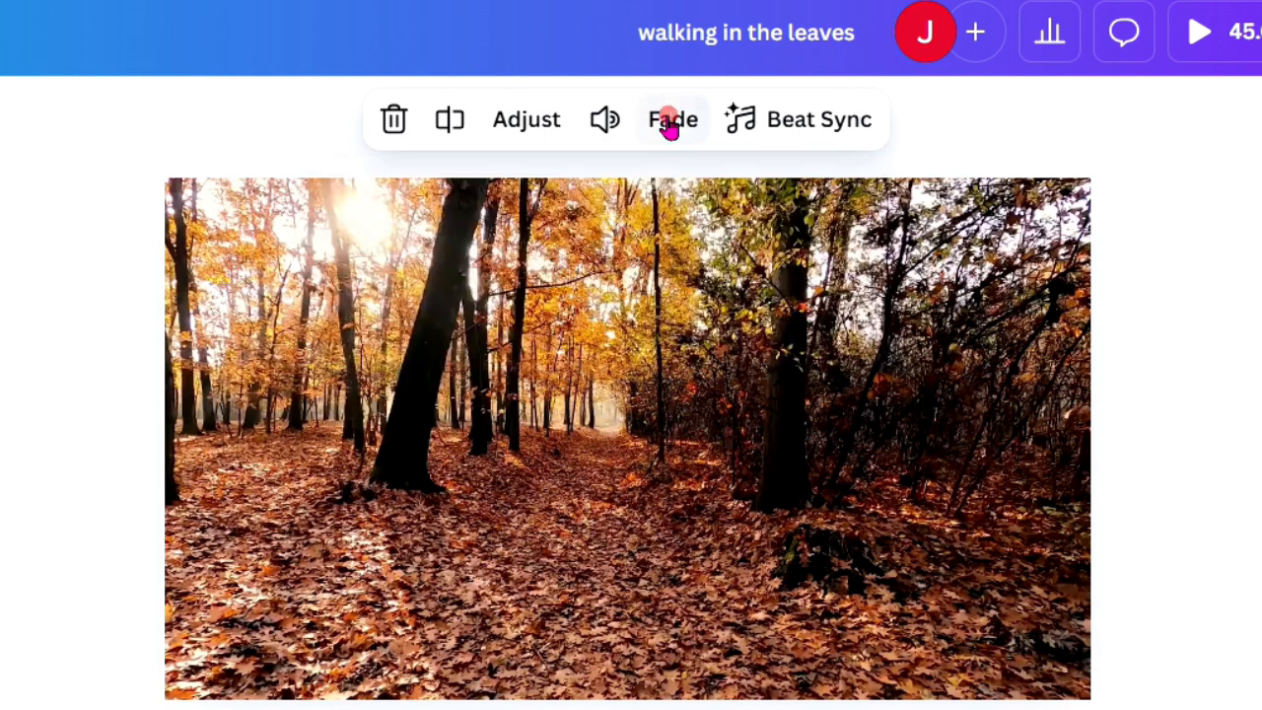
pyautogui.click(434, 245)
pyautogui.moveTo(433, 245); pyautogui.dragTo(486, 248)
pyautogui.moveTo(422, 367); pyautogui.dragTo(512, 370)
pyautogui.click(831, 108)
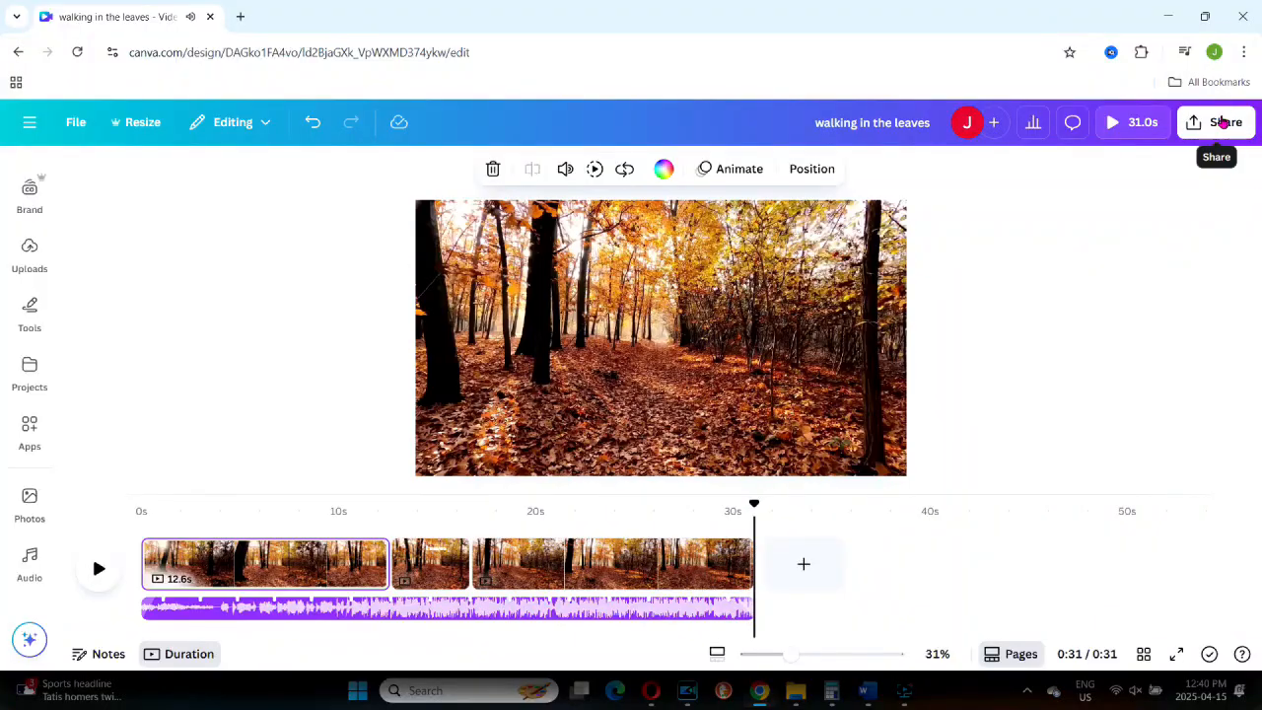
# Step: Download pages 1–3 of the design as an MP4 video at 1080p (HD) quality
pyautogui.click(1222, 120)
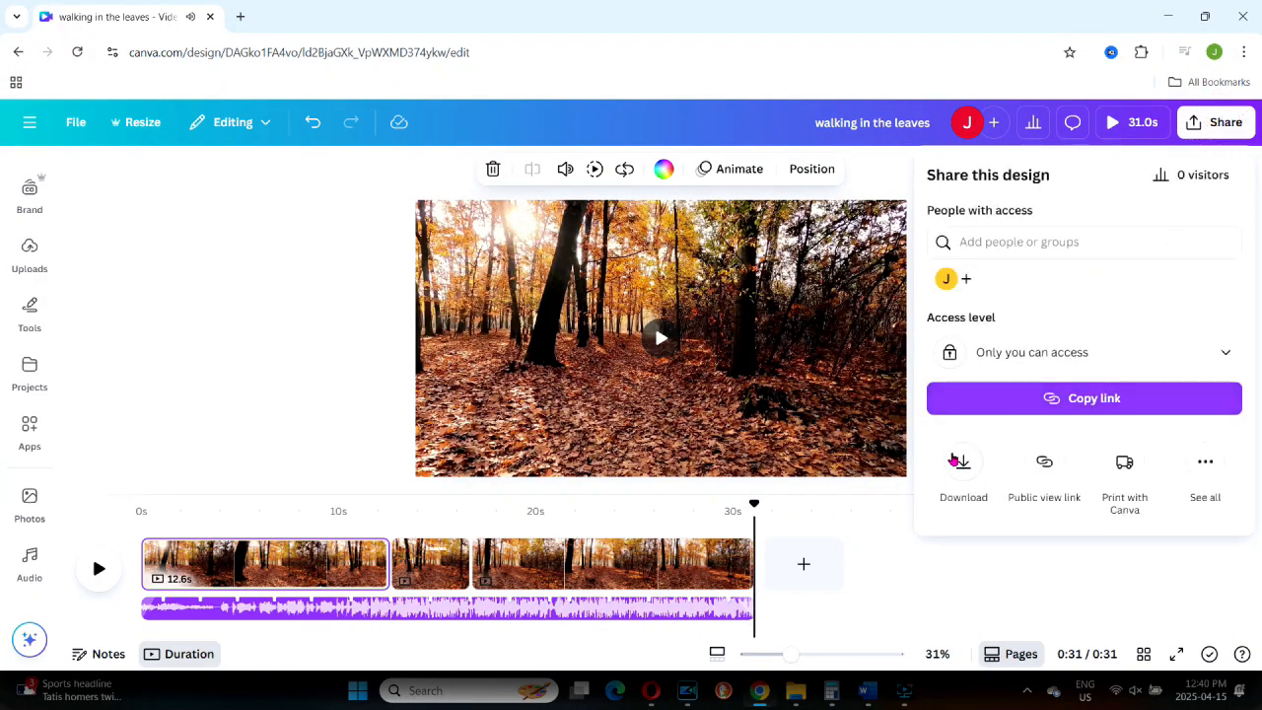
pyautogui.click(958, 460)
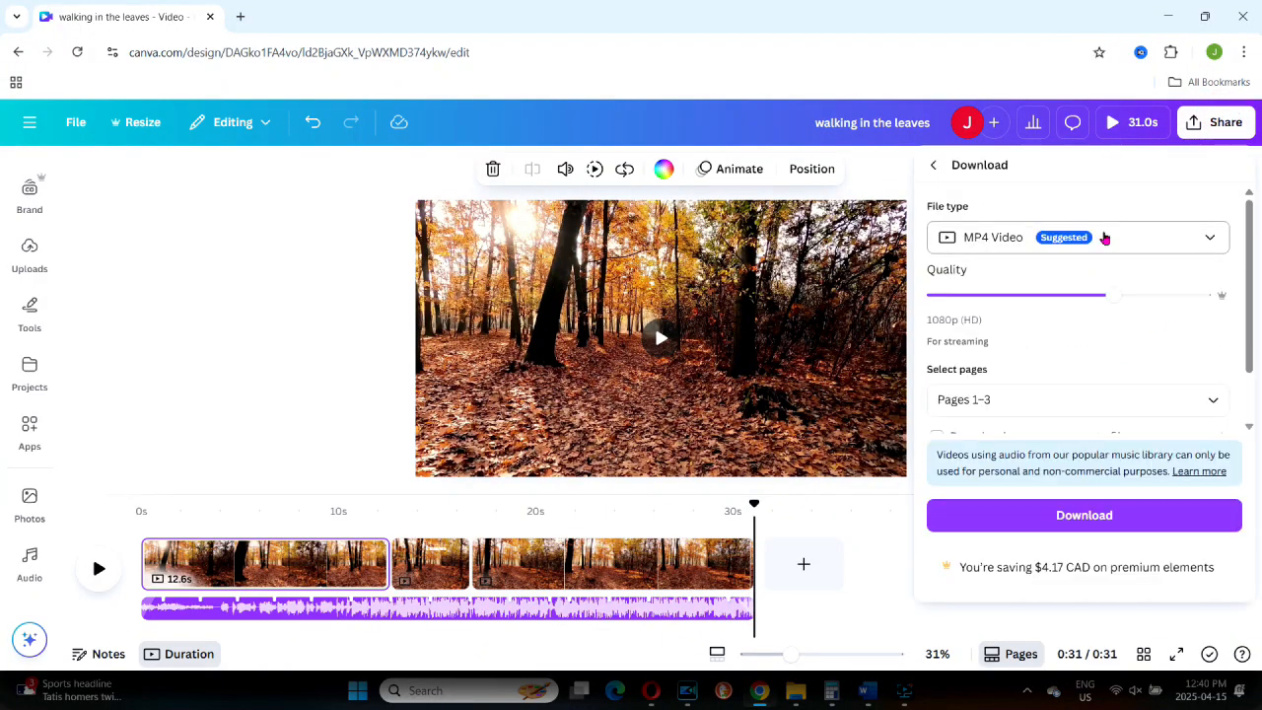
pyautogui.click(1080, 515)
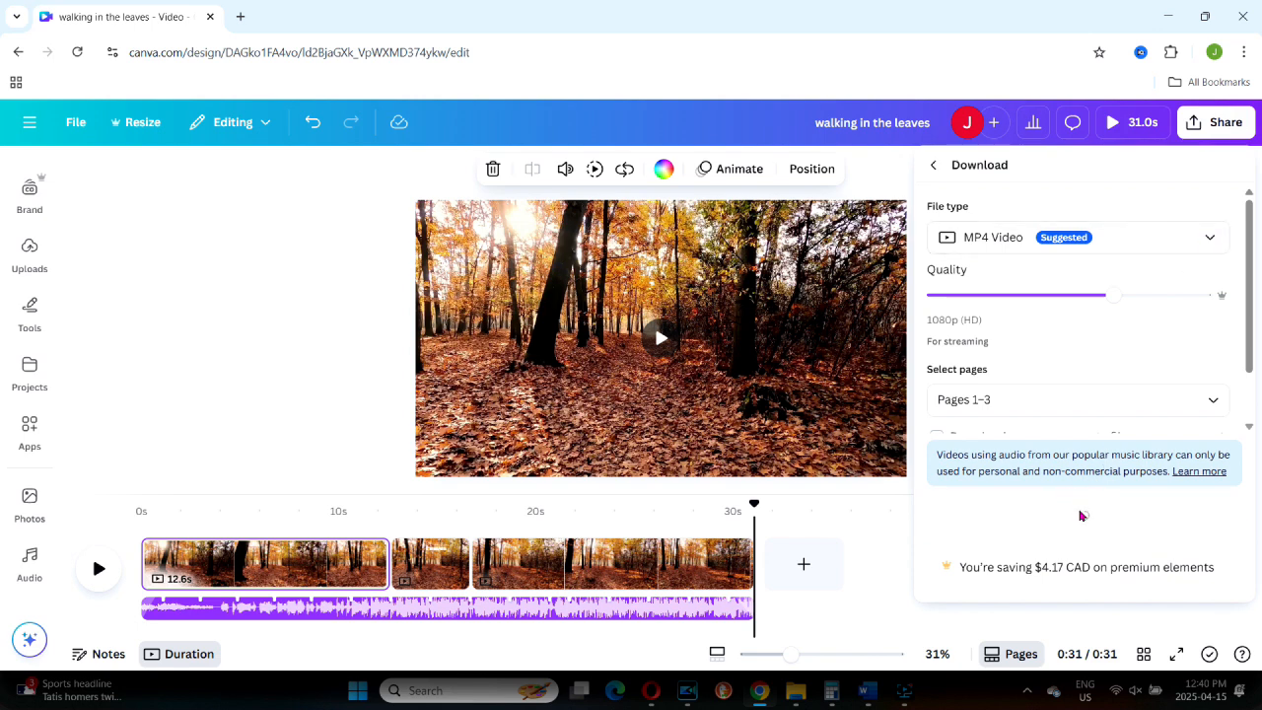